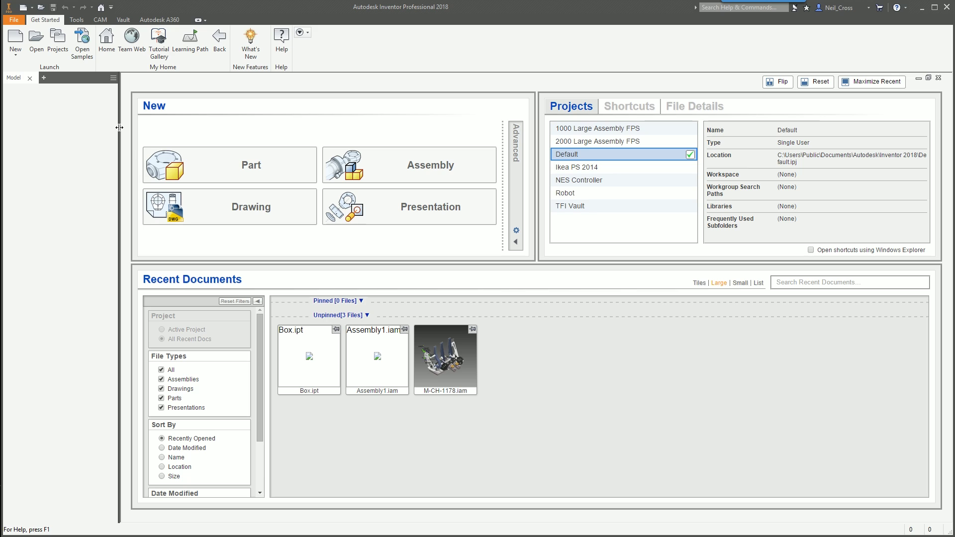
Create a new part document, Part4, from the Standard.ipt template
left_click(22, 46)
left_click(16, 39)
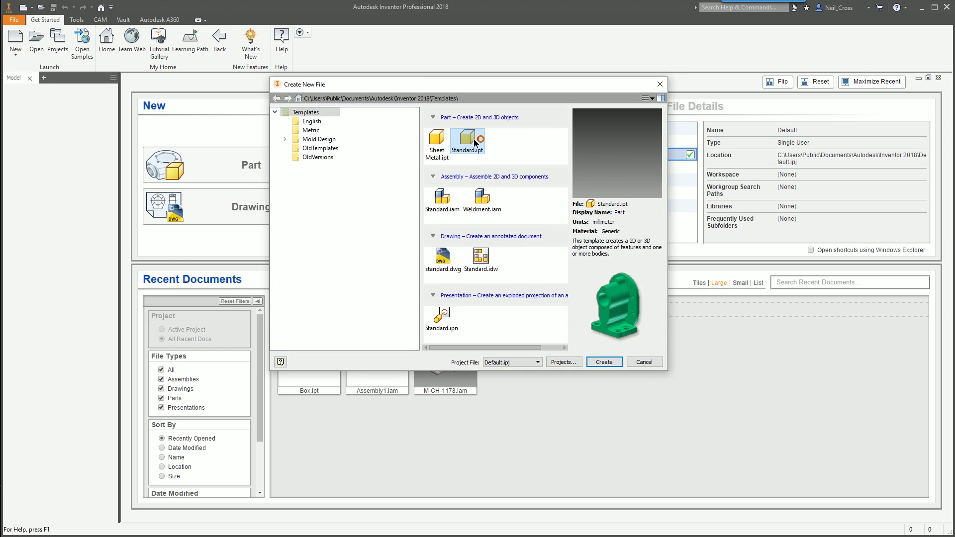
double_click(474, 143)
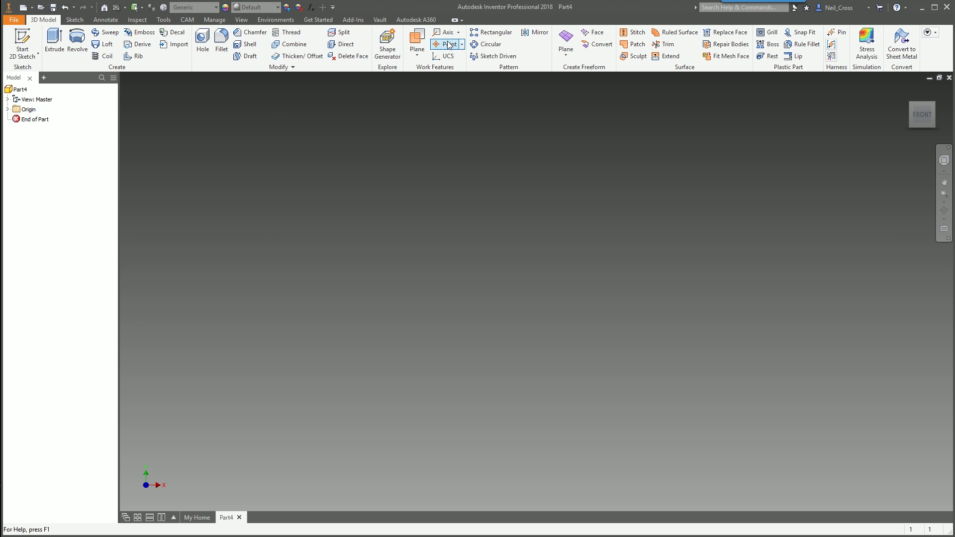
Create a 150 × 150 mm freeform plane with 6 × 6 faces on the XY plane at the origin
left_click(566, 40)
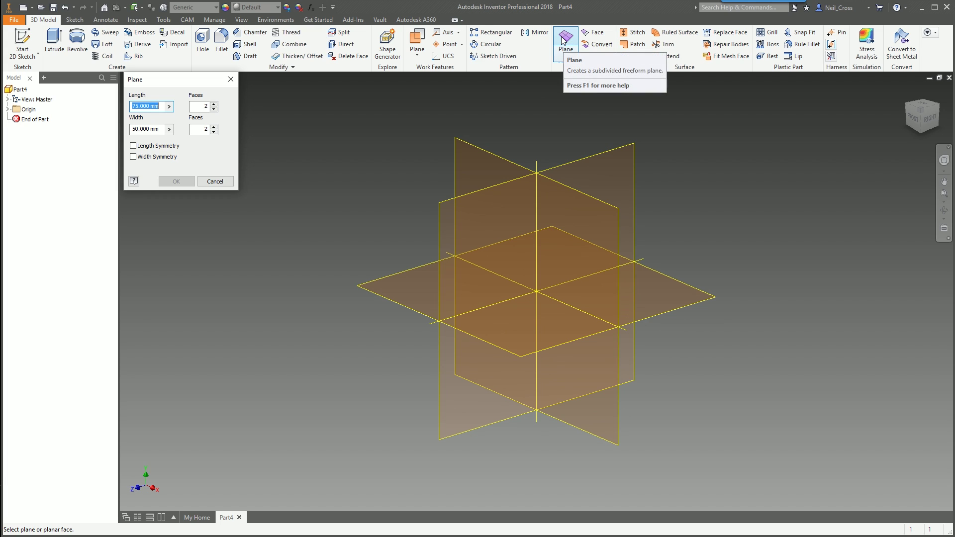
type("15")
key("Tab")
type("15")
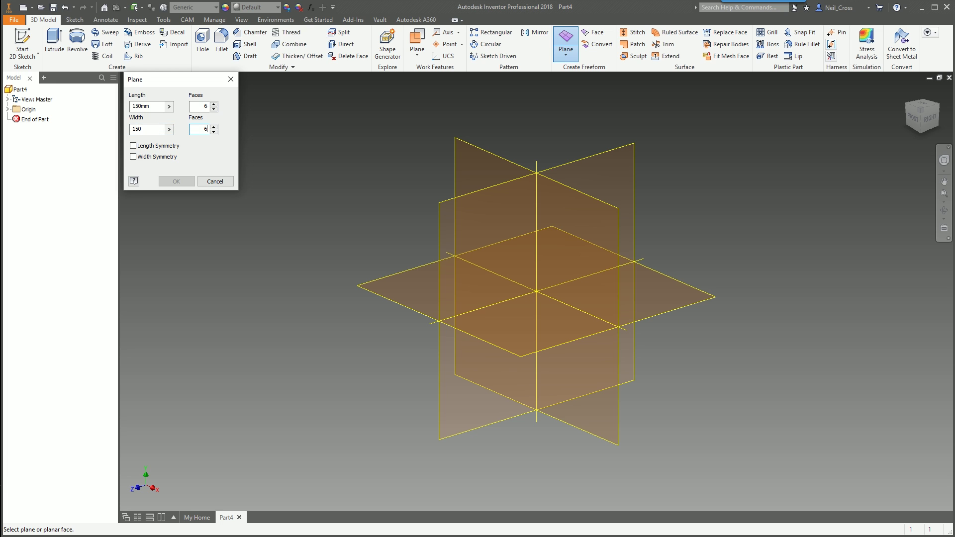
left_click(479, 158)
left_click(536, 291)
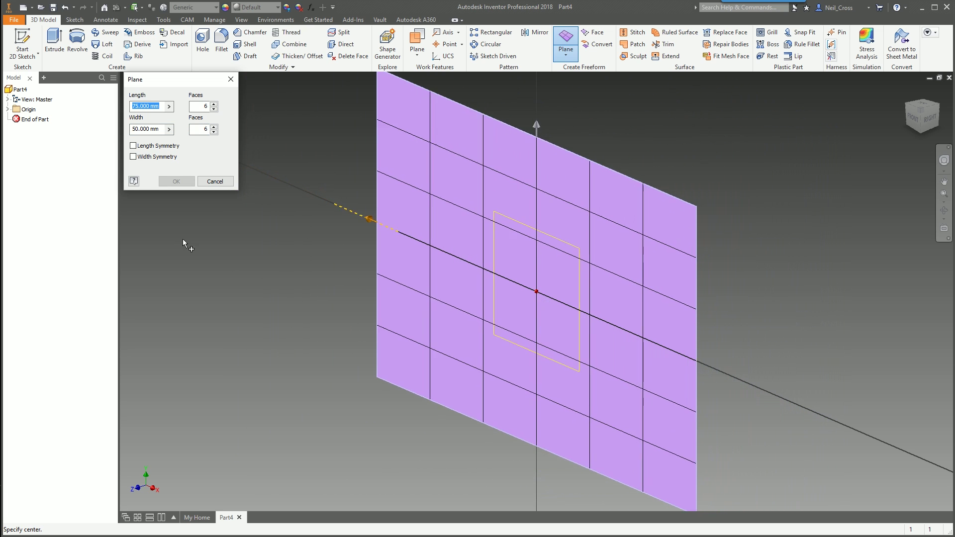
left_click(176, 181)
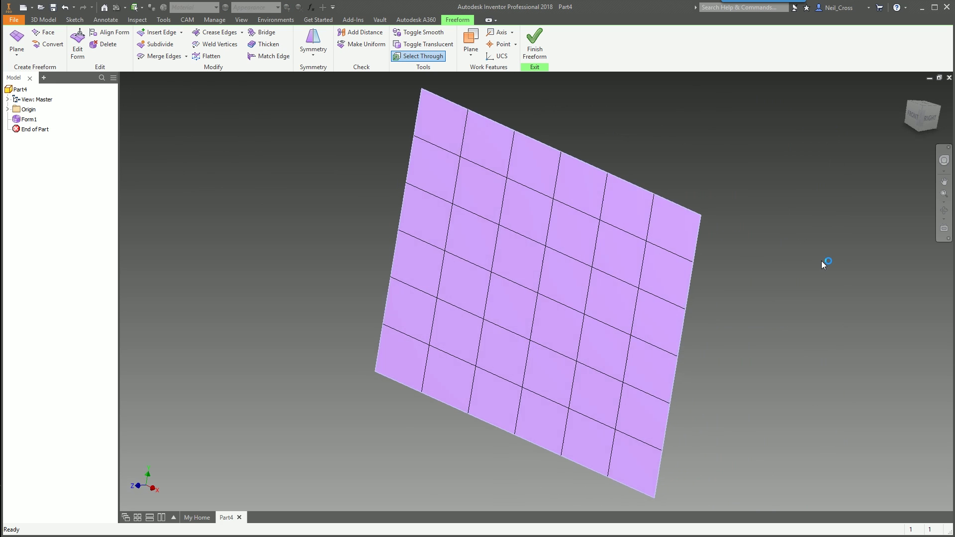
middle_click_drag(815, 263, 690, 163, "shift")
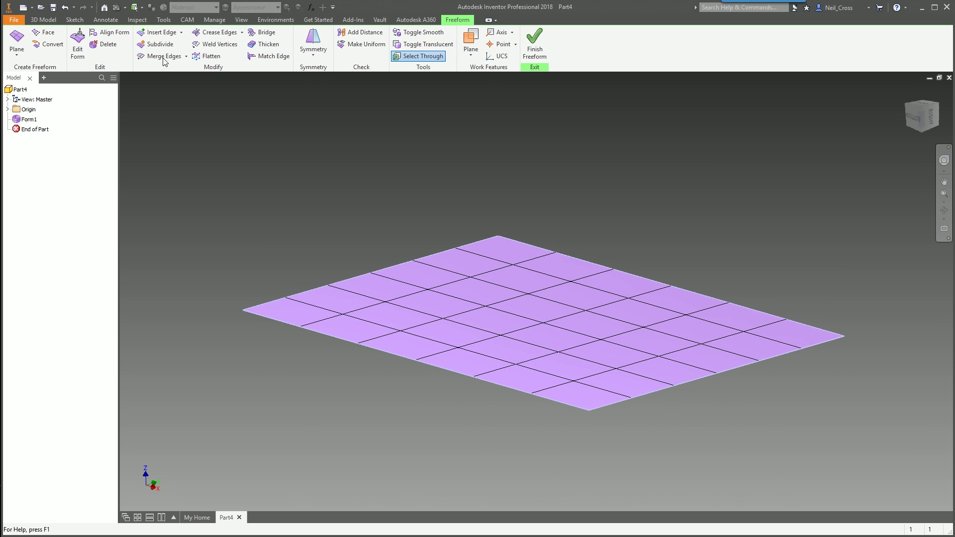
Push a left vertex down, raise a middle face into a bump and lower the front face
left_click(79, 42)
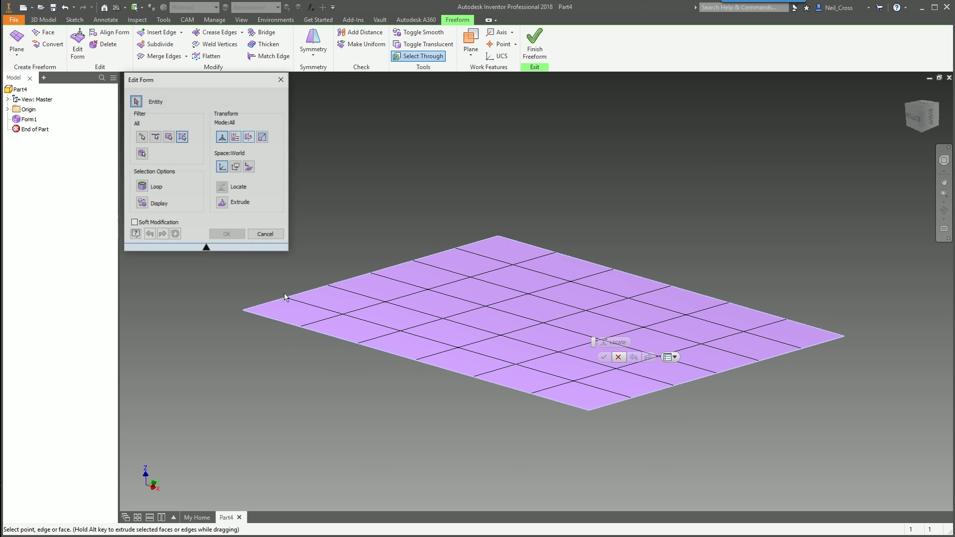
left_click(343, 314)
left_click_drag(341, 276, 342, 294)
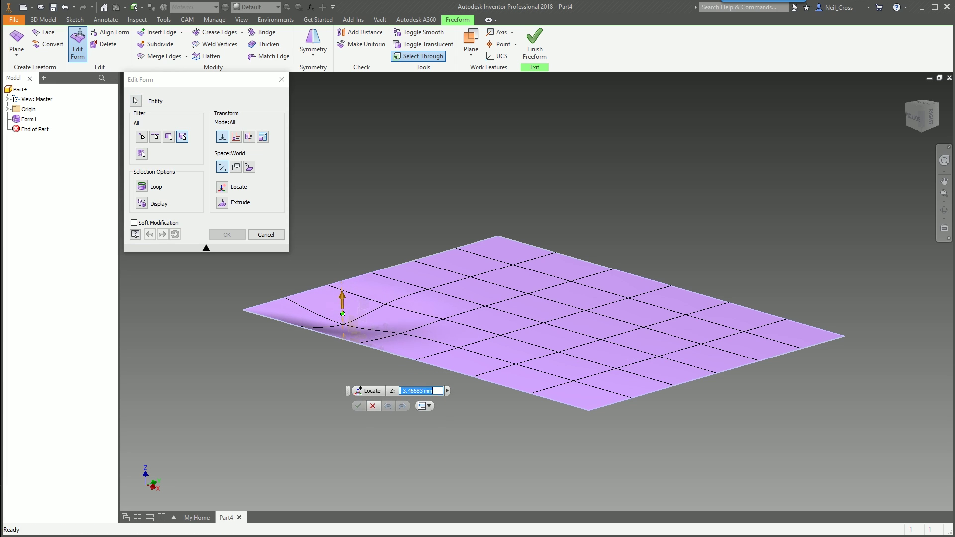
left_click(532, 311)
left_click_drag(534, 283, 533, 251)
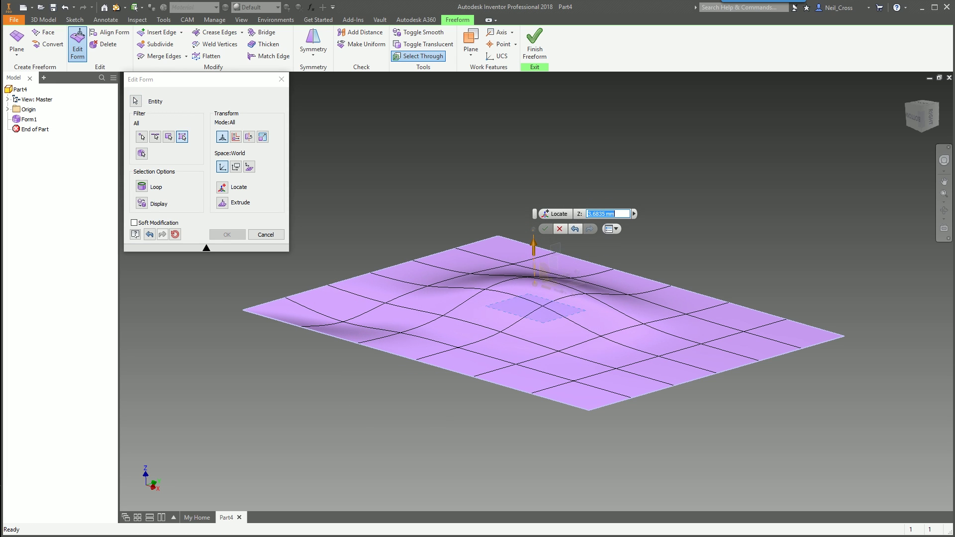
left_click(574, 397)
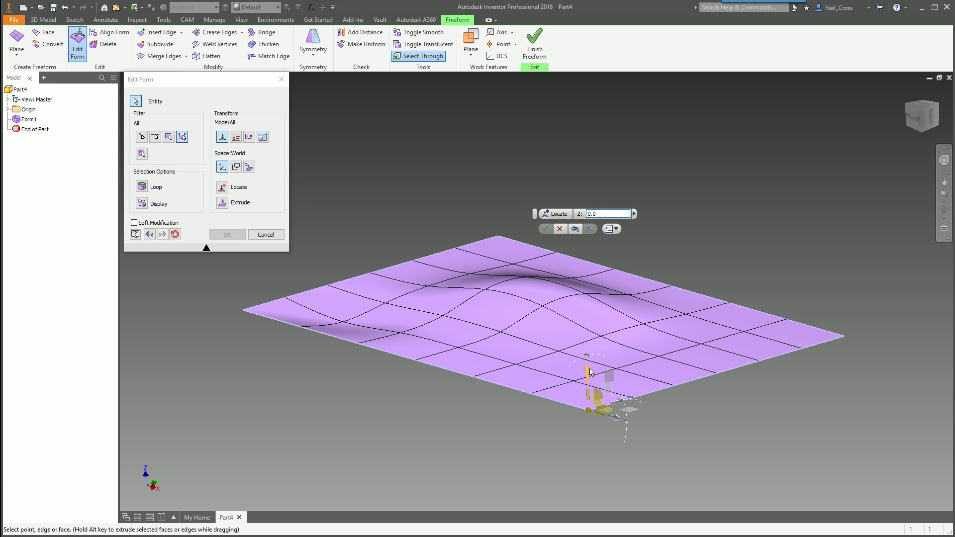
left_click_drag(590, 373, 590, 407)
Pull the front edges and back-row faces down, then finish freeform editing
left_click(454, 379)
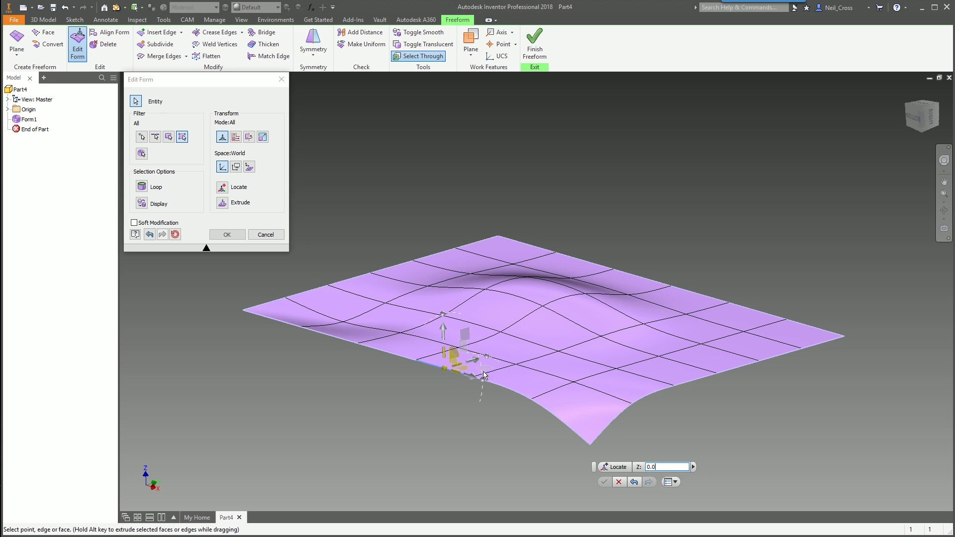
left_click(730, 369, "ctrl")
left_click_drag(726, 268, 665, 298, "ctrl")
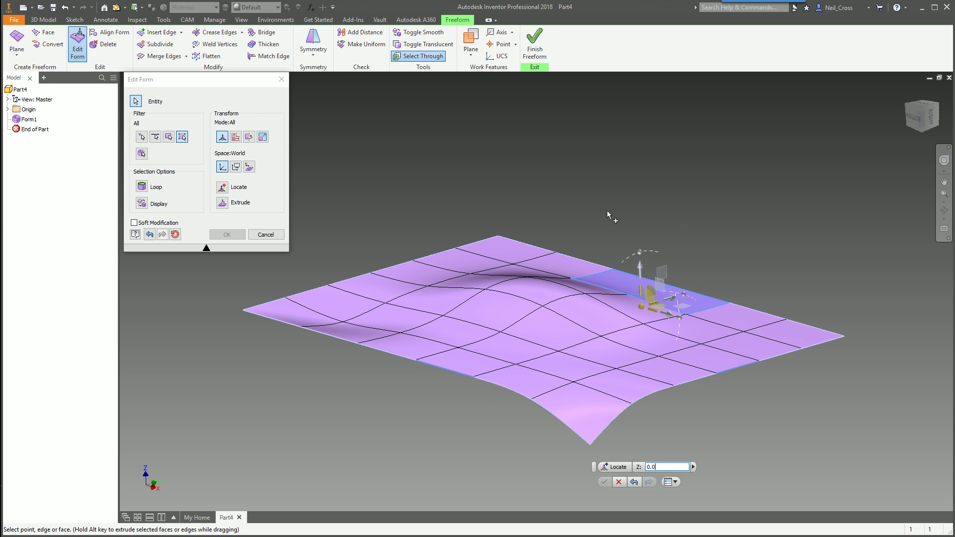
left_click(463, 261, "ctrl")
left_click(423, 276, "ctrl")
left_click(378, 293, "ctrl")
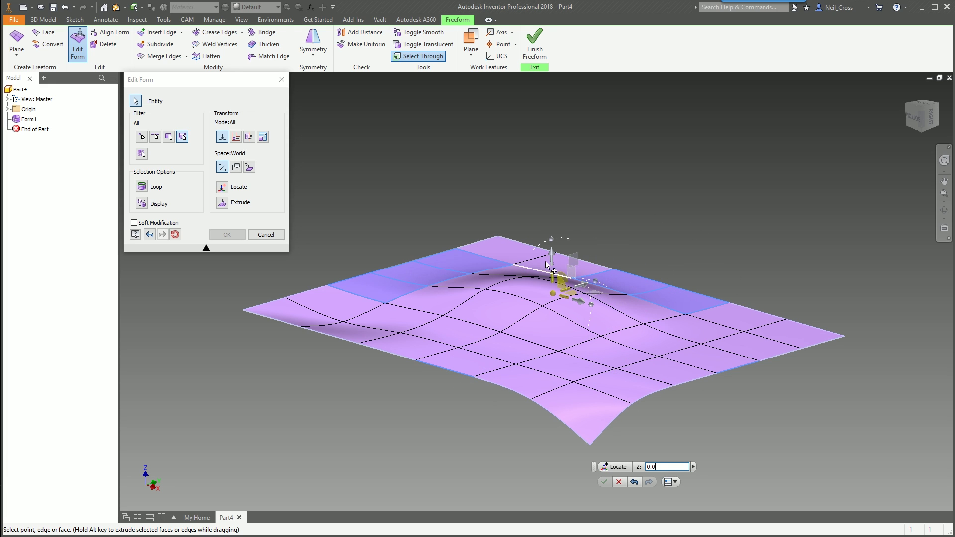
left_click_drag(551, 259, 552, 280)
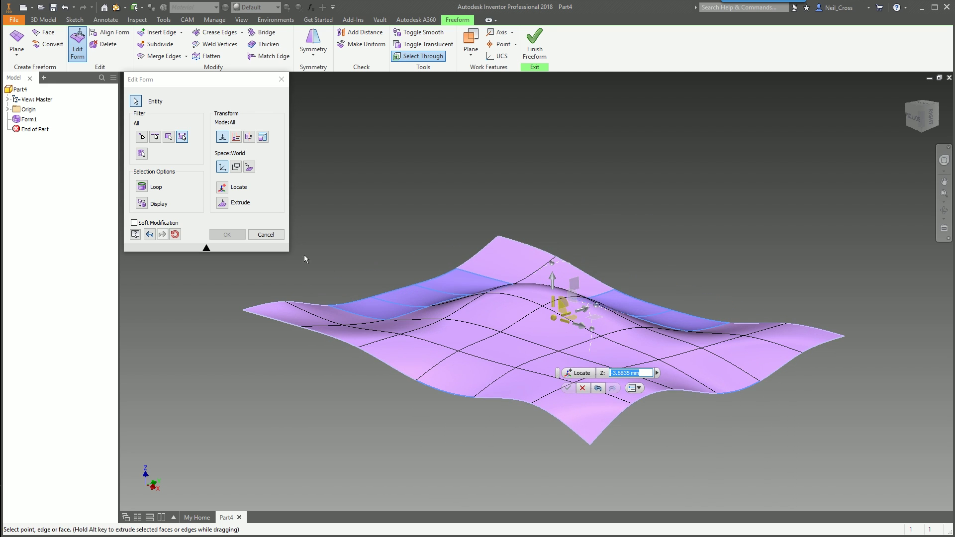
left_click(227, 235)
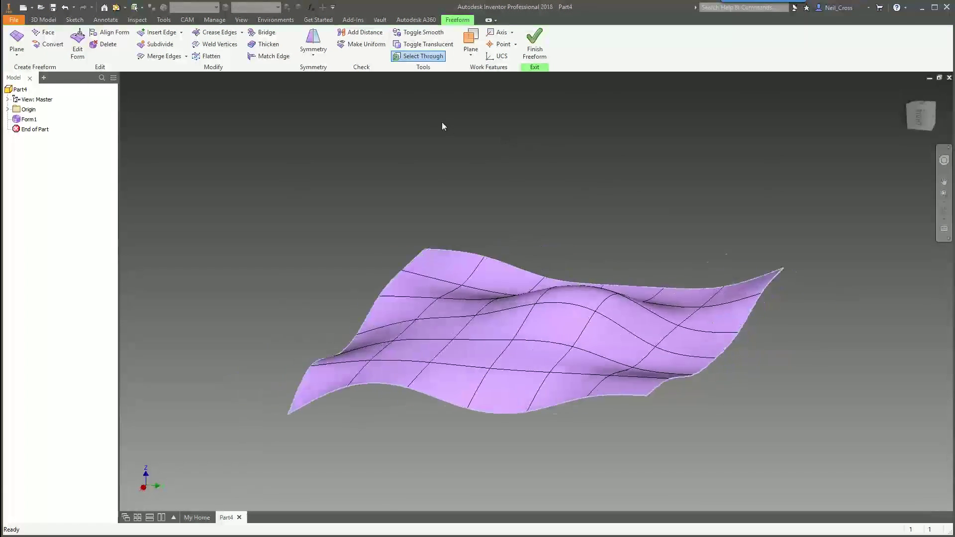
left_click(535, 47)
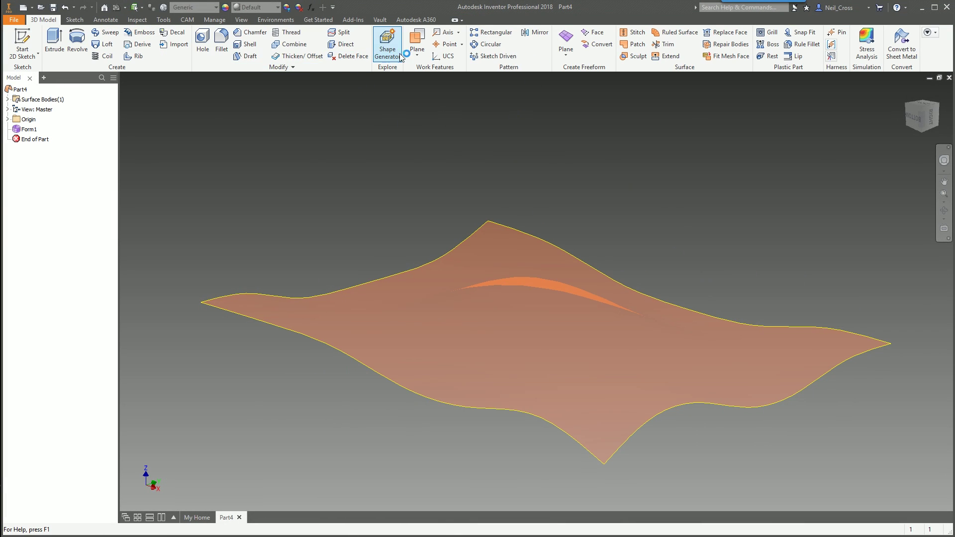
Thicken the wavy surface 0.5 mm as a new solid, flipped below the surface
left_click(305, 56)
left_click(442, 281)
double_click(227, 159)
type("0.5")
left_click(207, 174)
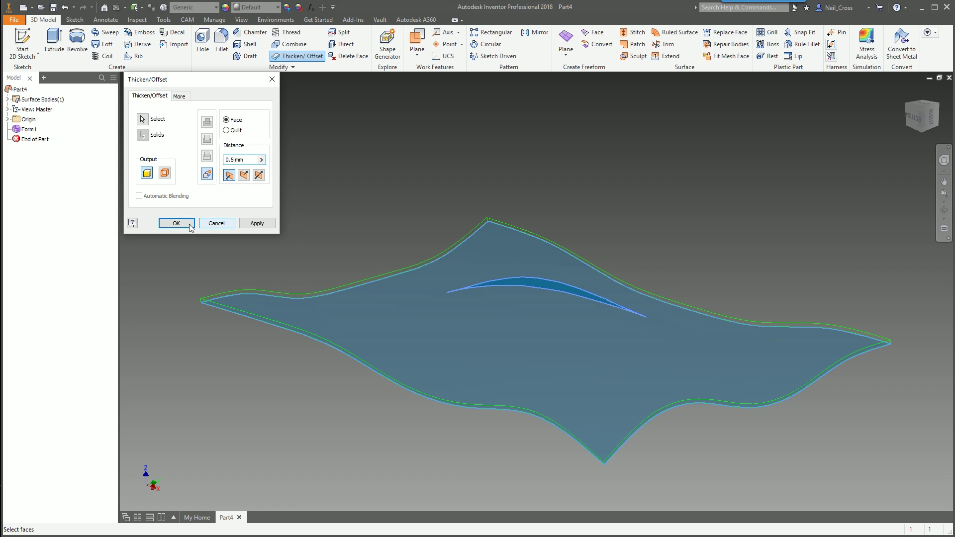
left_click(244, 175)
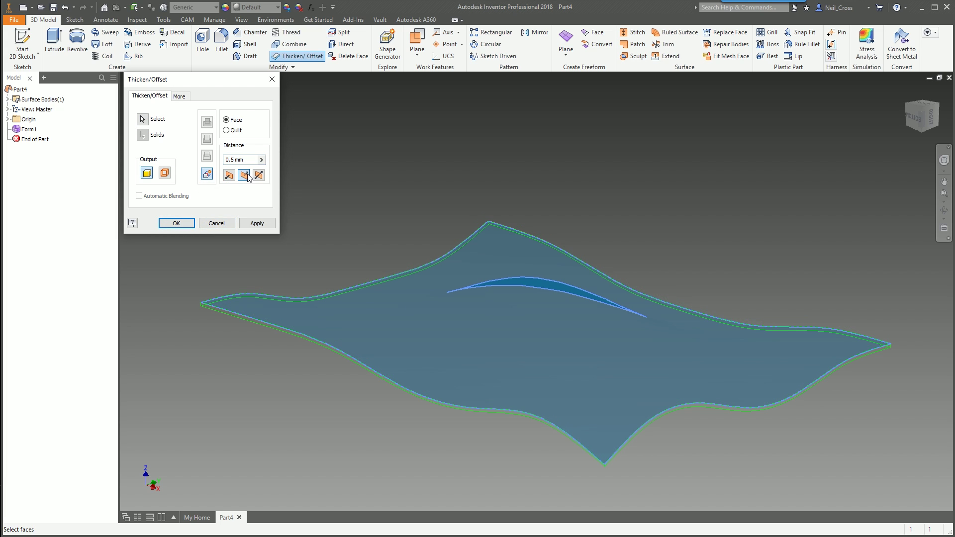
left_click(176, 223)
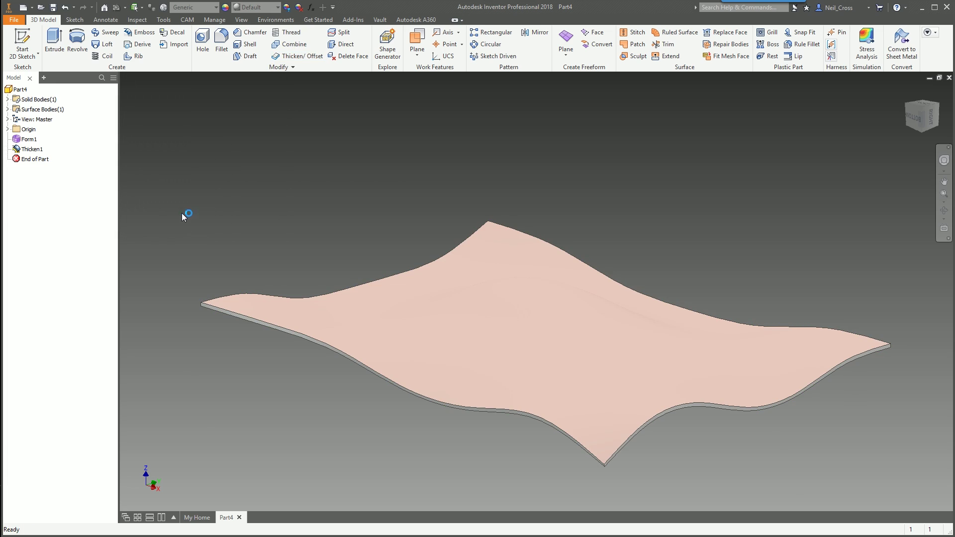
Turn off Surface Translucent on Form1 so only the solid slab shows
right_click(37, 148)
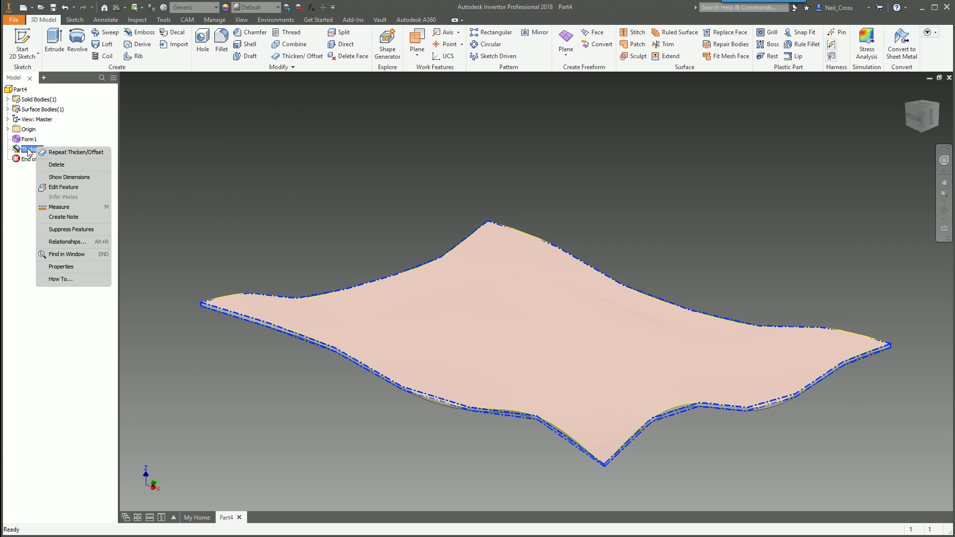
left_click(30, 149)
left_click(30, 148)
right_click(30, 149)
left_click(14, 151)
right_click(18, 148)
left_click(19, 164)
left_click(24, 150)
right_click(23, 151)
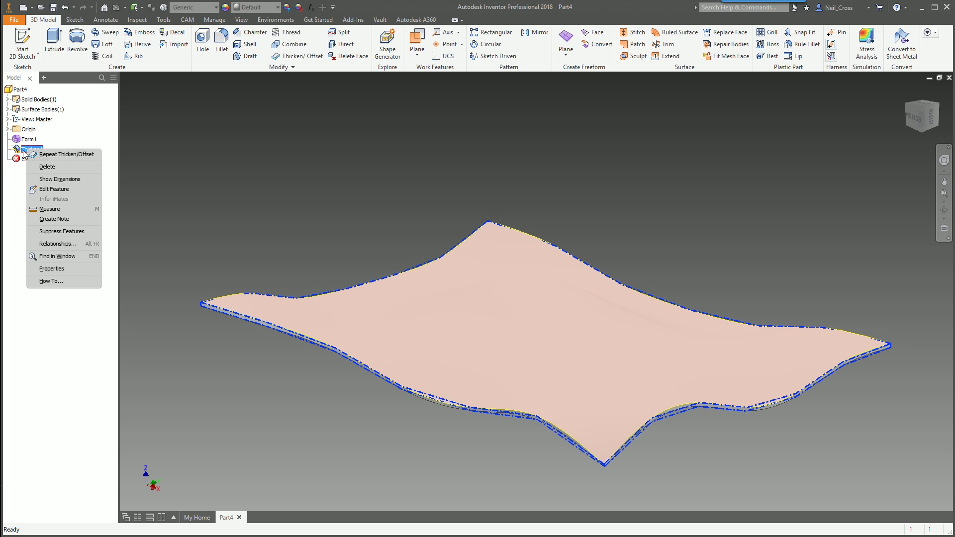
key("Escape")
right_click(18, 139)
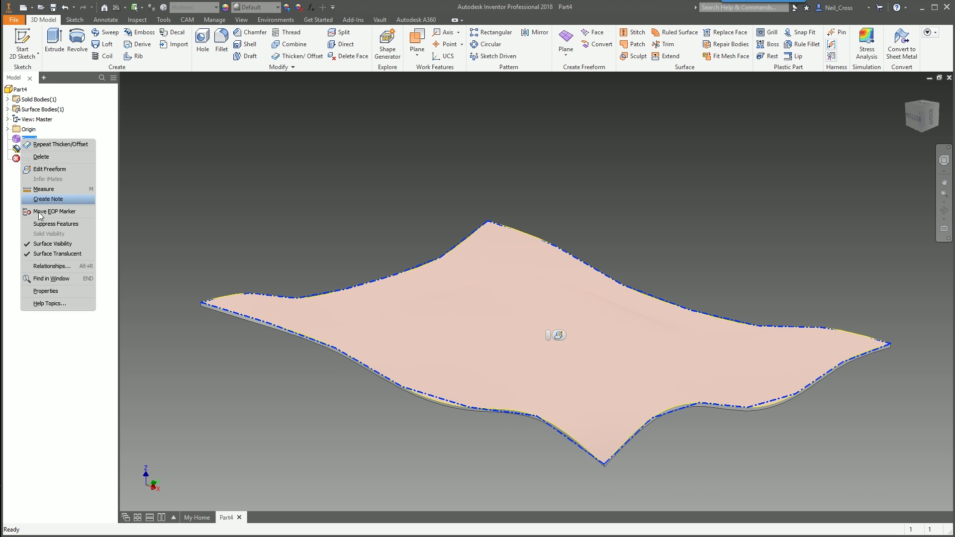
left_click(54, 254)
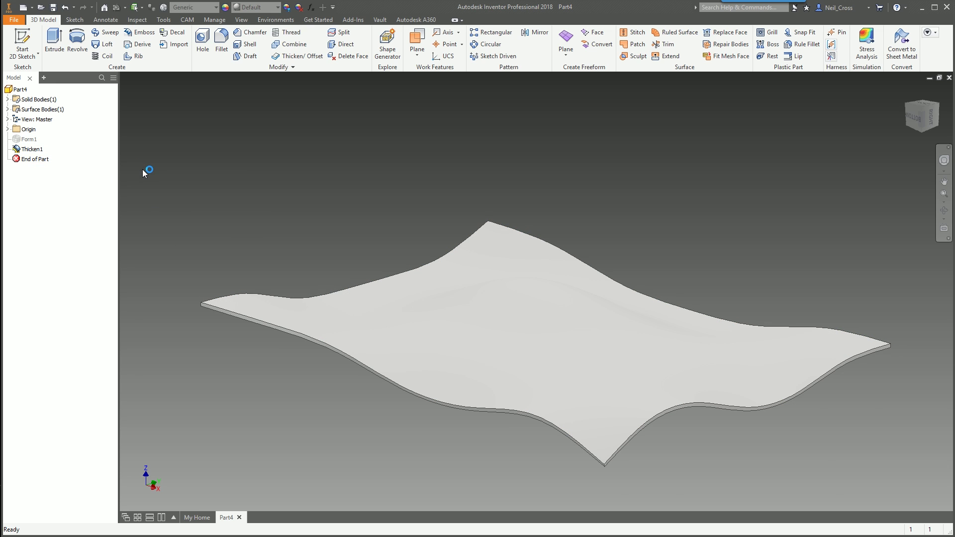
mouse_move(520, 227)
middle_mouse_down("shift")
mouse_move(631, 208)
mouse_move(748, 160)
middle_mouse_up("shift")
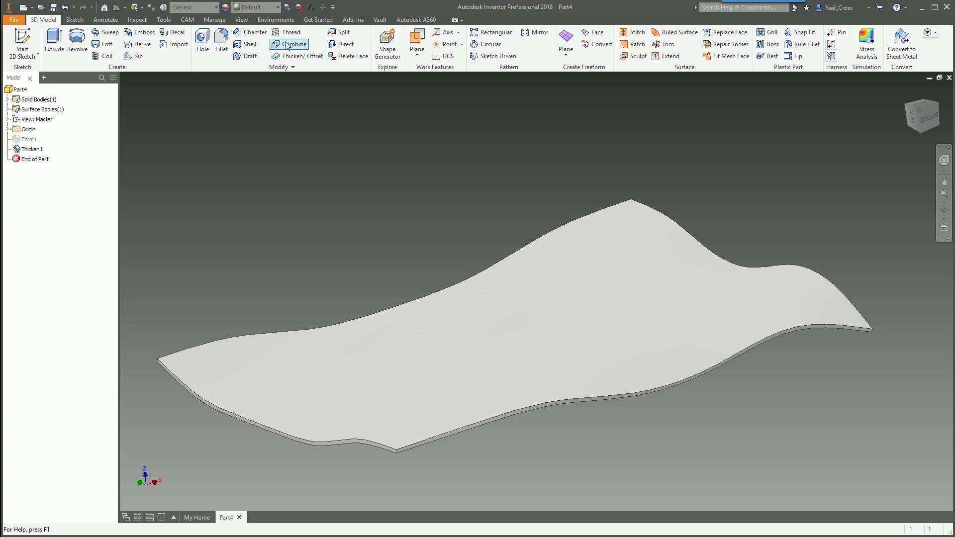
Open the Appearance dropdown on the Quick Access Toolbar
left_click(278, 7)
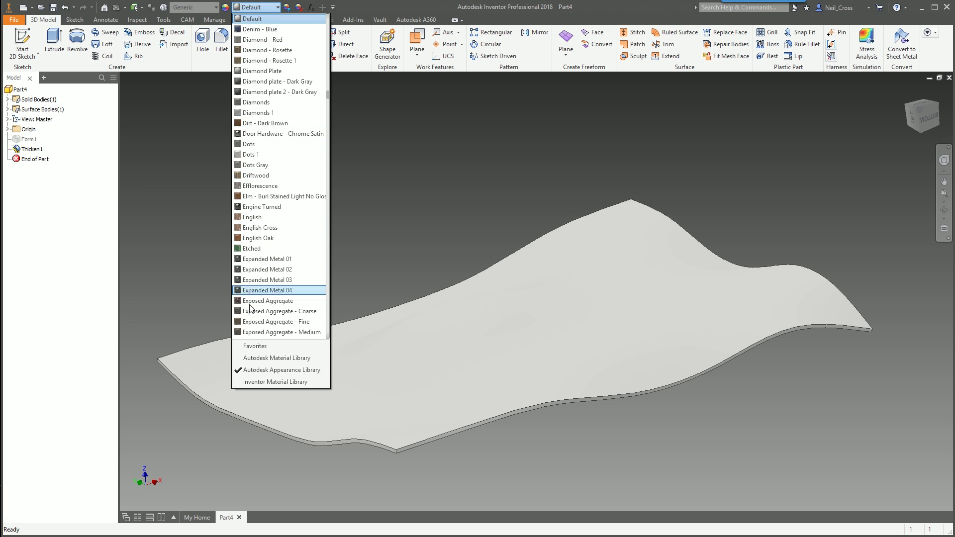
Open the Appearance Browser and search the library for 'leather'
left_click(266, 371)
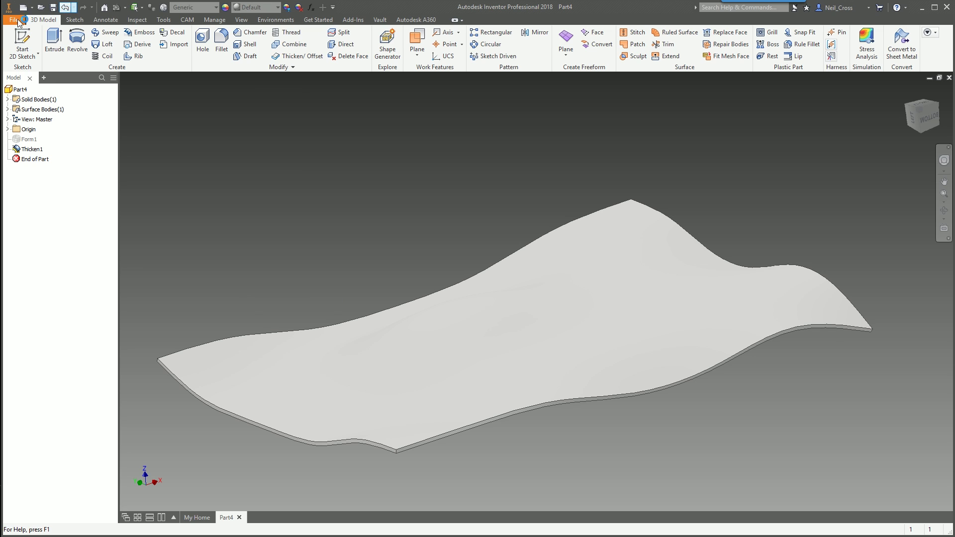
left_click(226, 7)
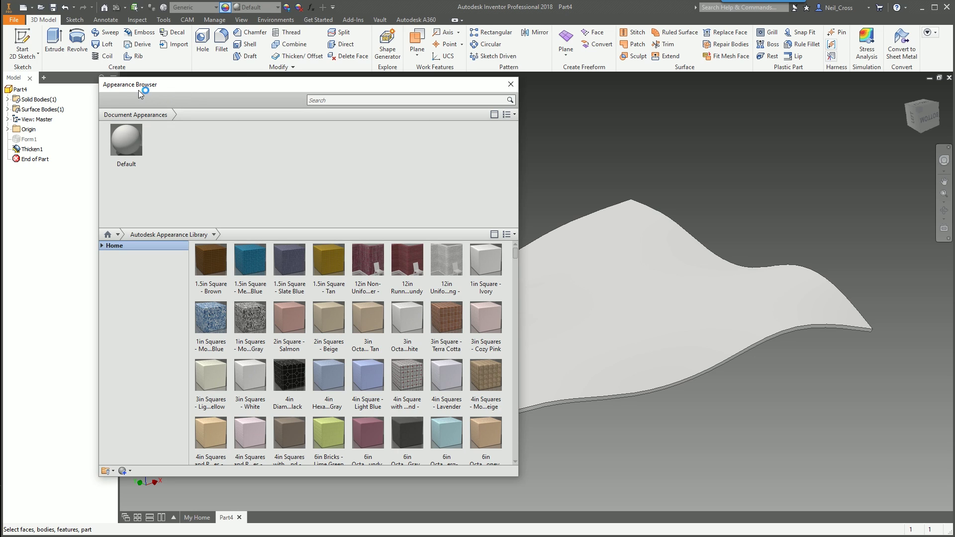
left_click_drag(164, 85, 210, 86)
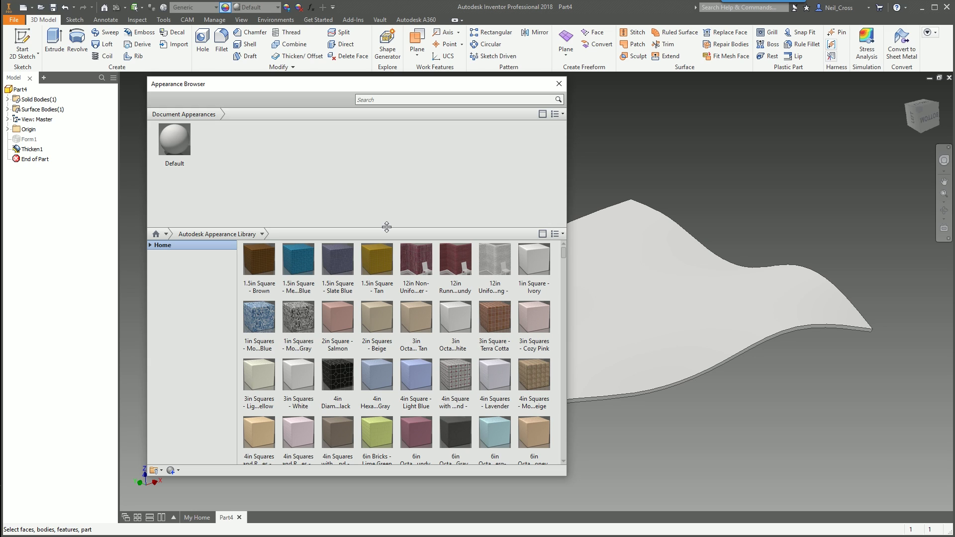
mouse_move(251, 325)
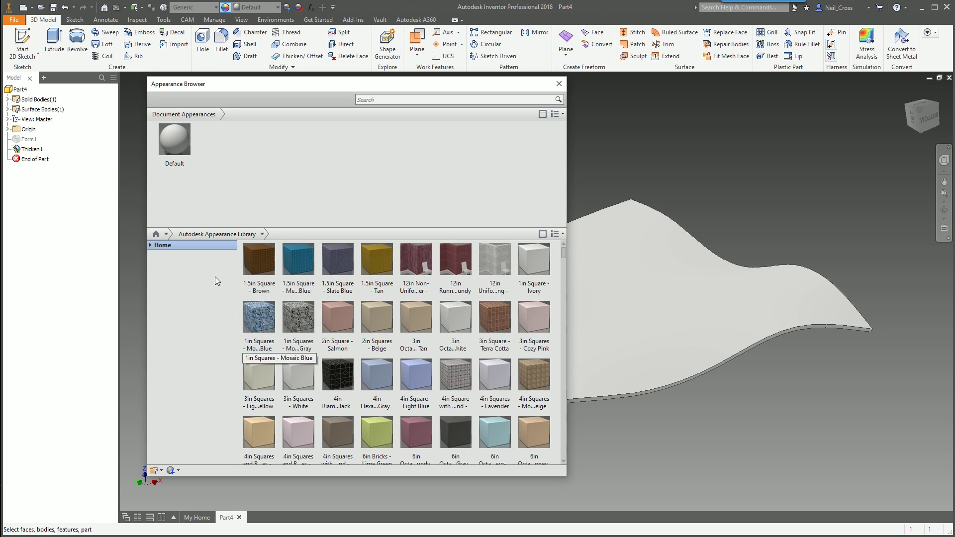
left_click(394, 100)
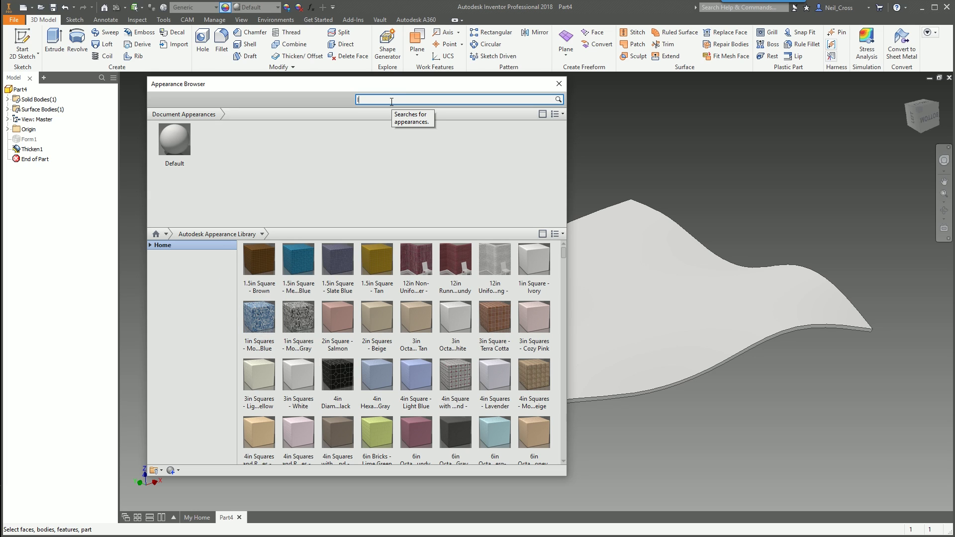
type("leather")
key("Return")
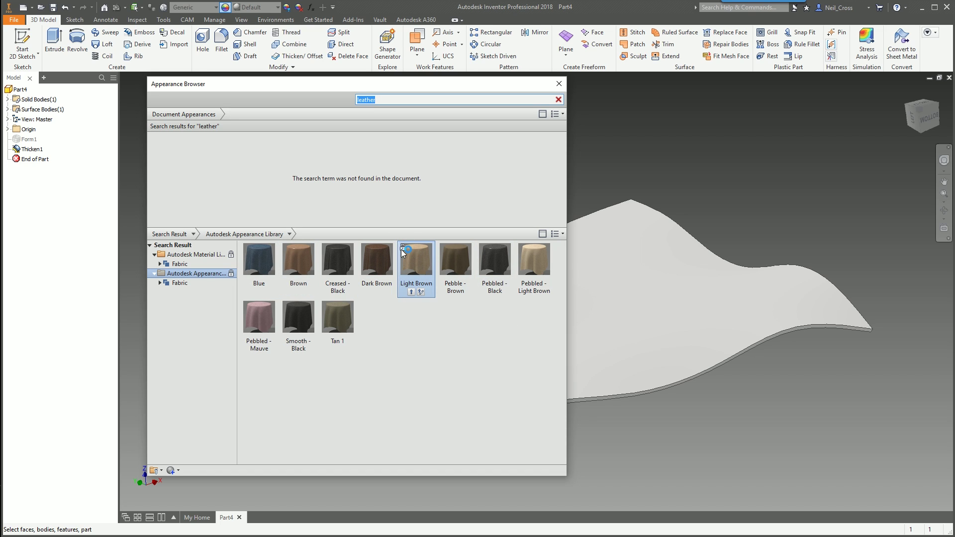
Add the Light Brown leather appearance to the document appearances and select it
right_click(415, 264)
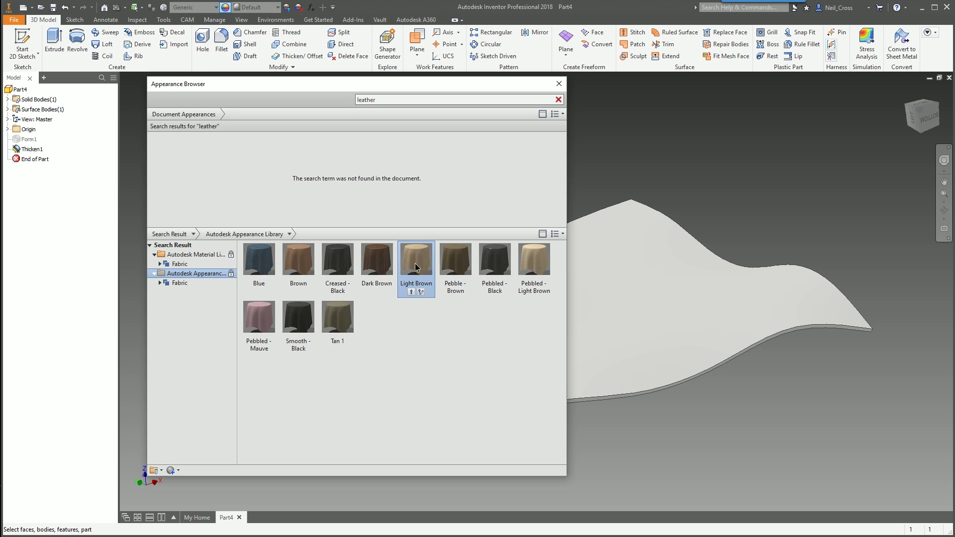
mouse_move(442, 314)
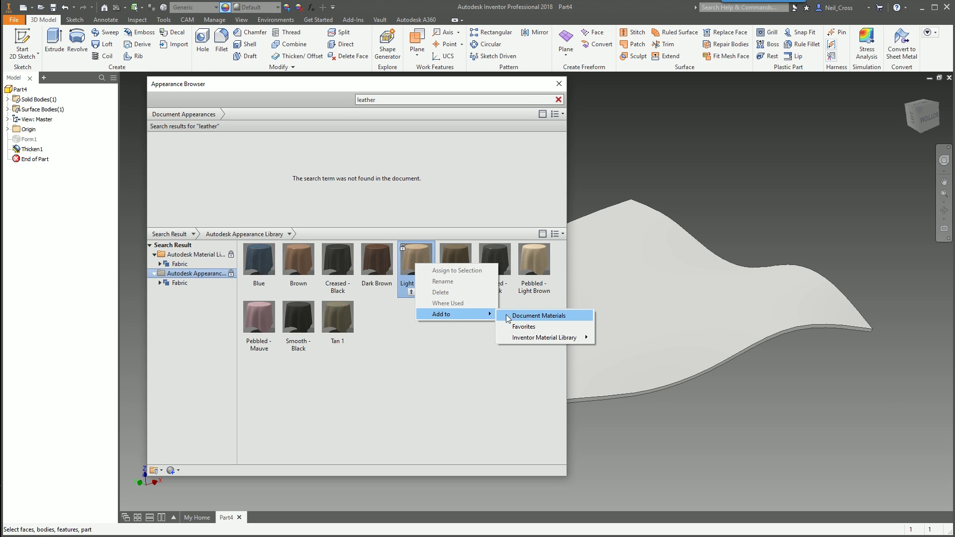
left_click(517, 315)
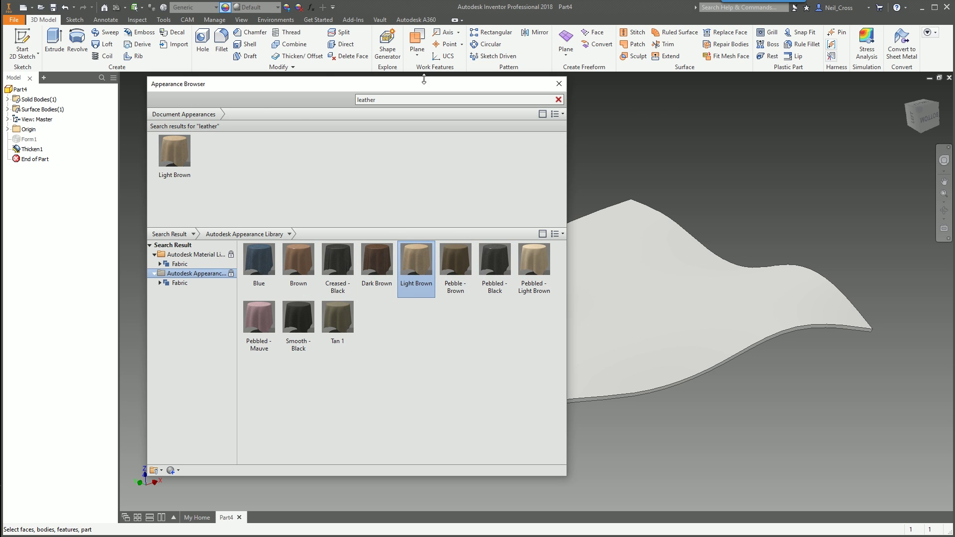
left_click(183, 149)
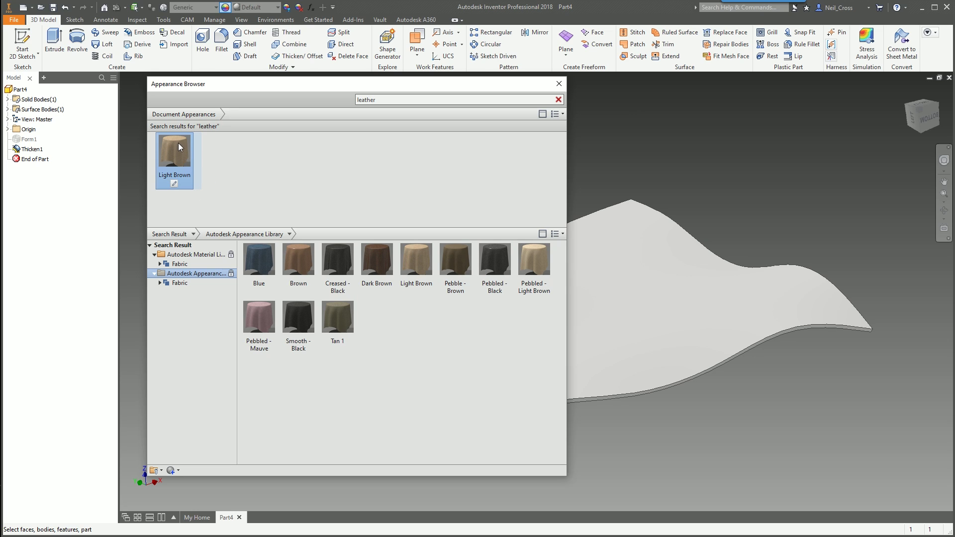
right_click(172, 157)
left_click(190, 180)
left_click_drag(625, 112, 686, 87)
left_click_drag(486, 91, 488, 91)
left_click_drag(598, 88, 591, 90)
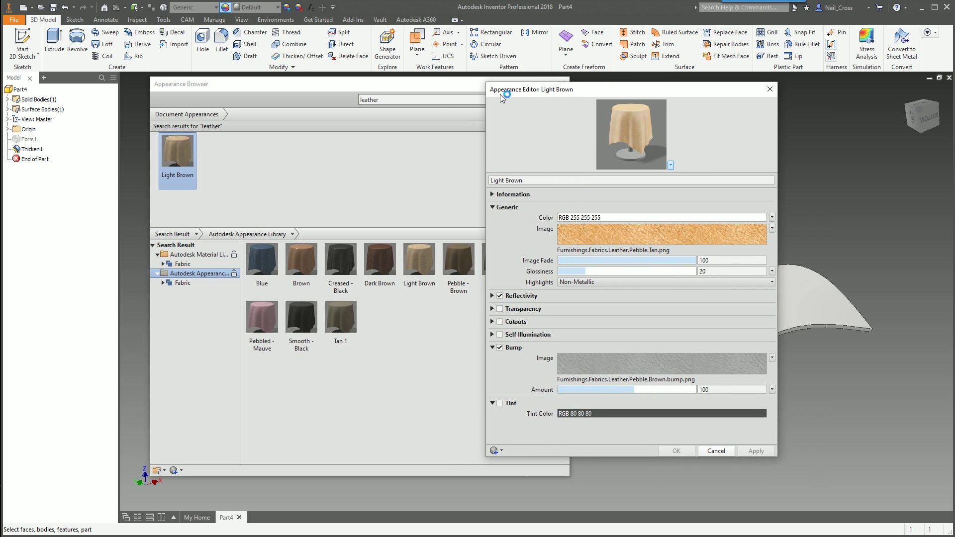
left_click(771, 89)
right_click(172, 150)
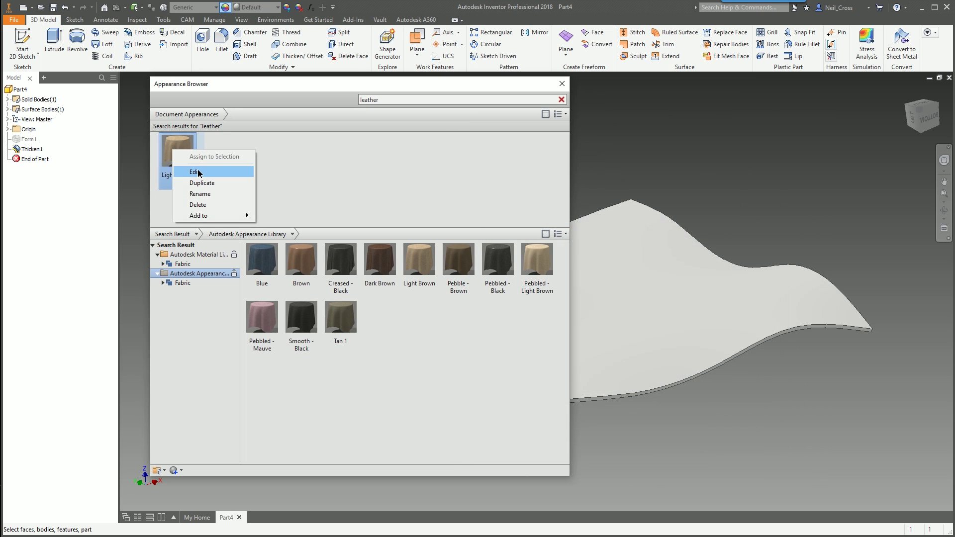
left_click(198, 172)
mouse_move(659, 94)
left_mouse_down()
mouse_move(451, 103)
mouse_move(587, 94)
mouse_move(527, 66)
mouse_move(569, 74)
mouse_move(557, 89)
mouse_move(667, 85)
left_mouse_up()
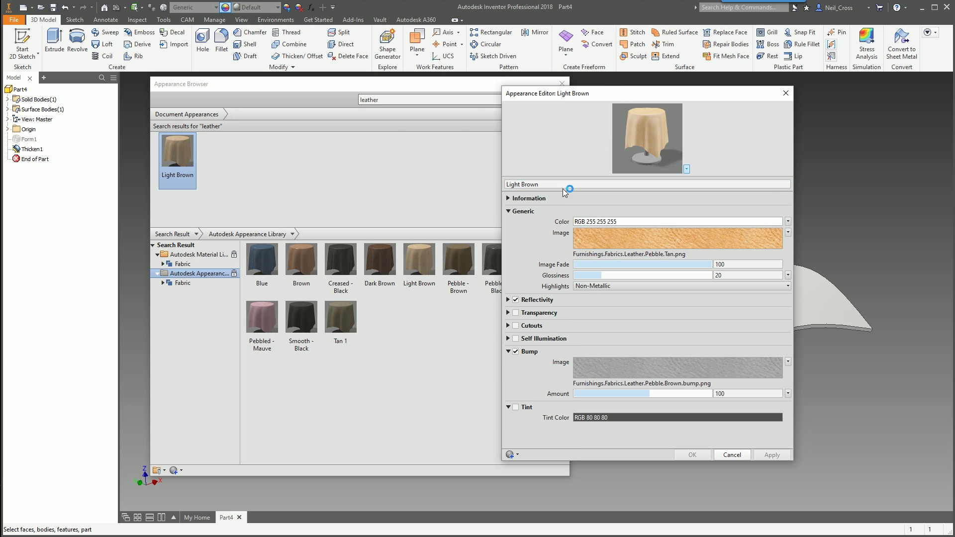
left_click(178, 158)
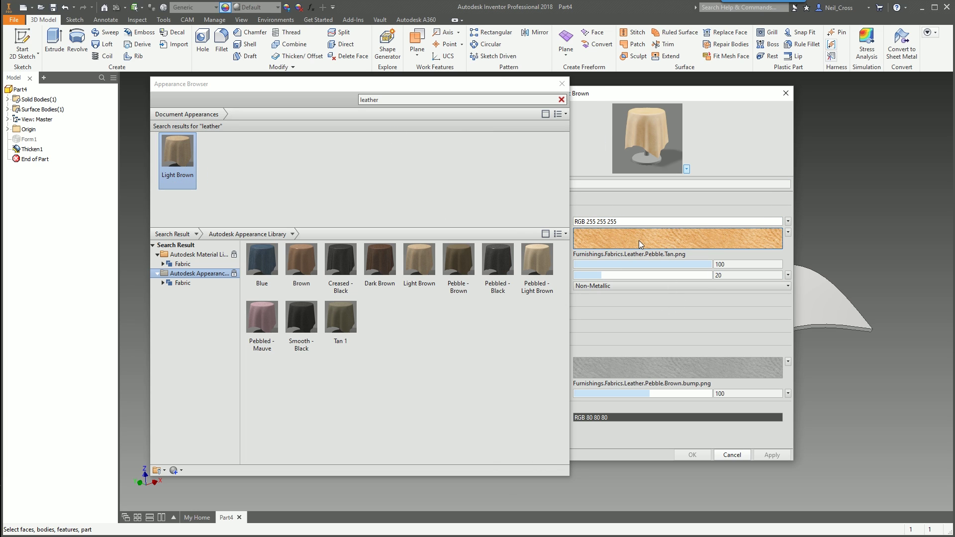
left_click(672, 251)
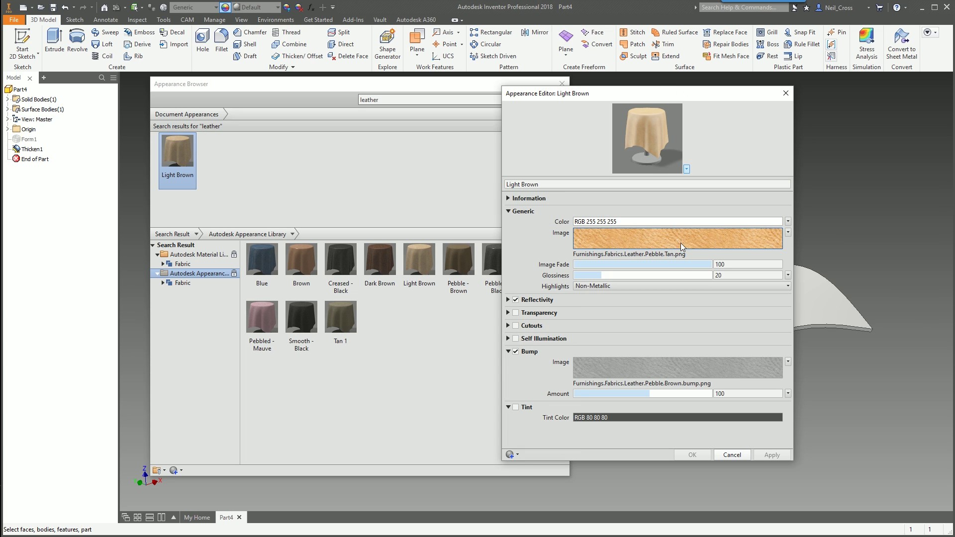
left_click(622, 371)
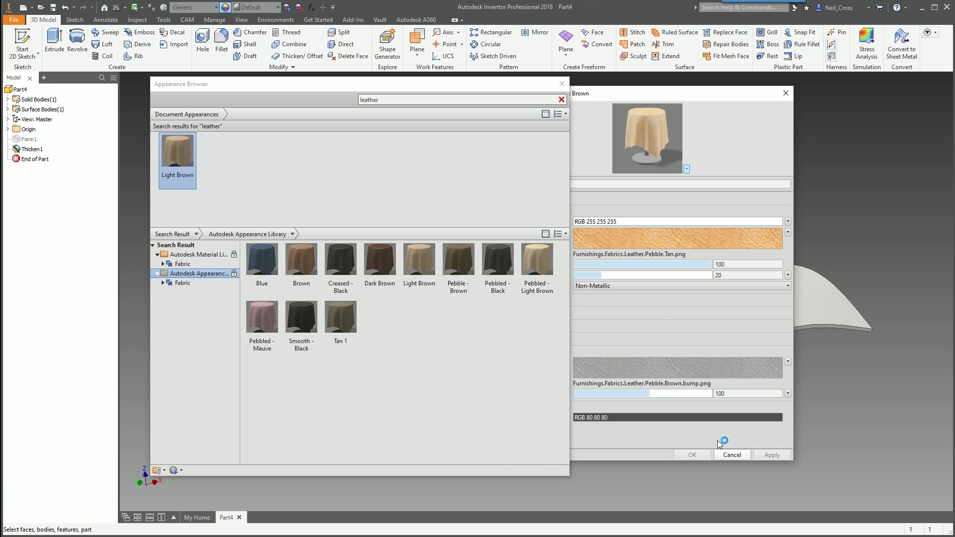
left_click(709, 456)
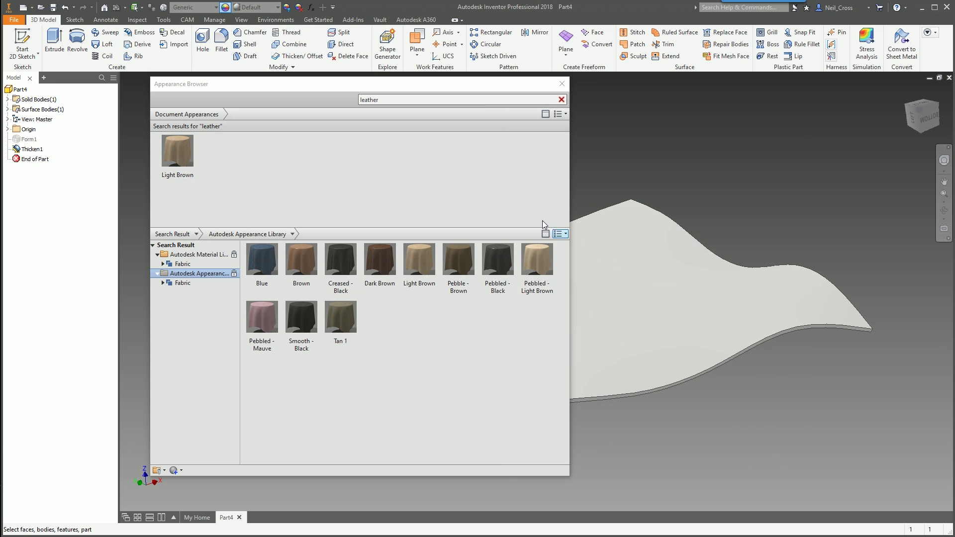
left_click(562, 83)
Apply Light Brown to the part from the appearance dropdown and orbit the sheet to face front
left_click(255, 7)
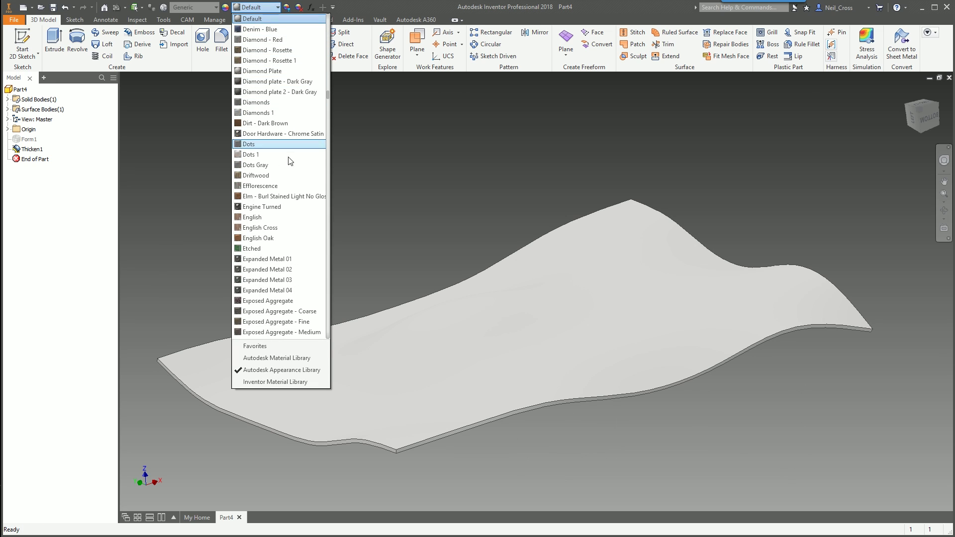
left_click_drag(329, 91, 330, 145)
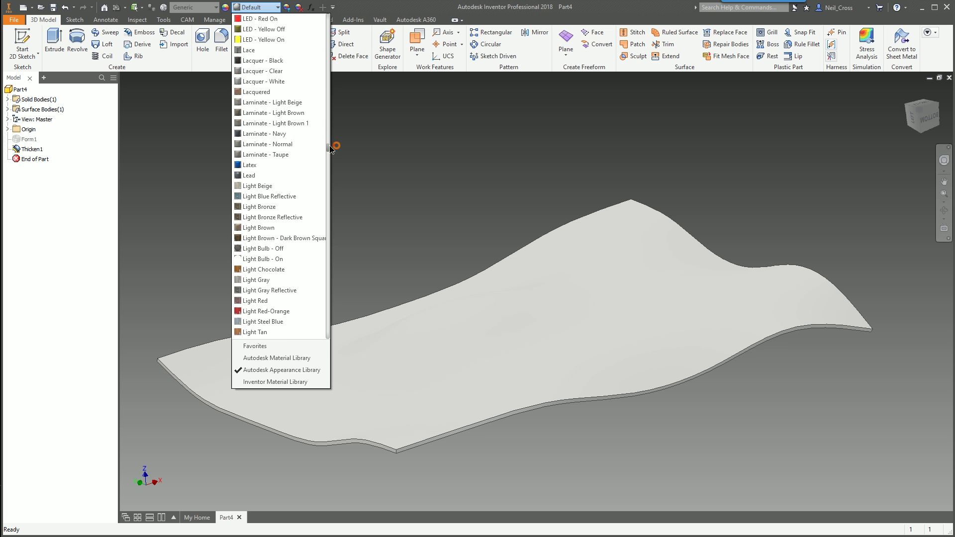
left_click(258, 228)
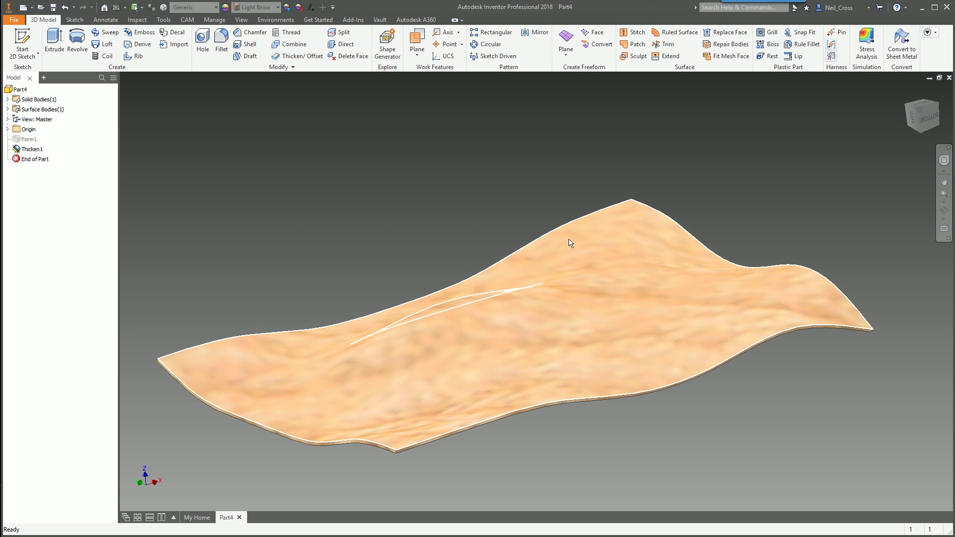
middle_click_drag(412, 247, 426, 241, "shift")
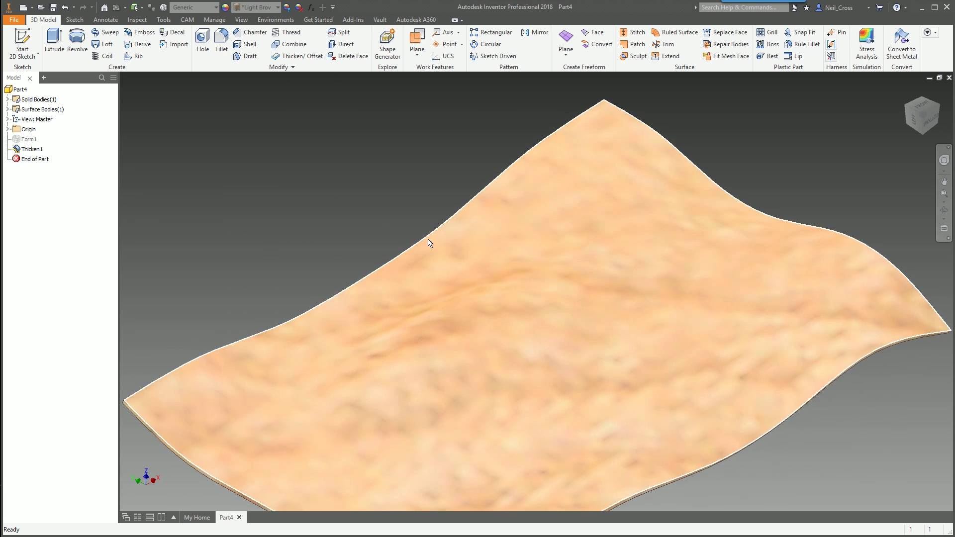
scroll(422, 252, "down", 8)
scroll(578, 293, "down", 1)
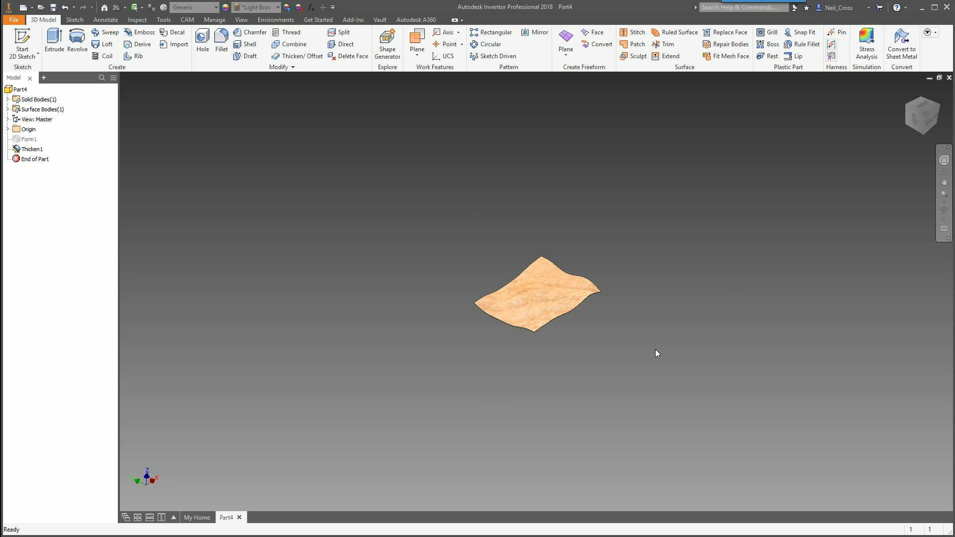
middle_click_drag(627, 150, 597, 330, "shift")
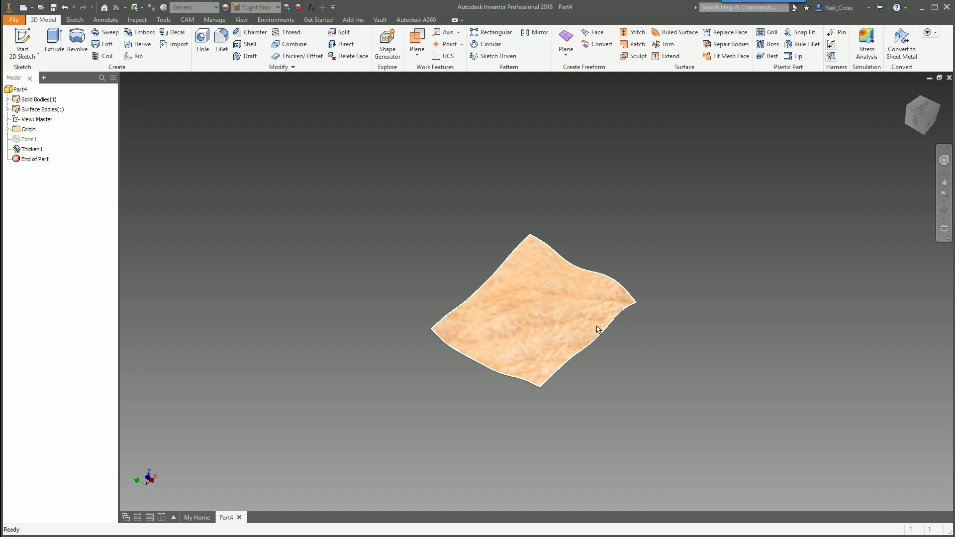
left_click(225, 7)
Open the Light Brown appearance for editing with its colour Texture Editor
middle_click_drag(745, 279, 755, 277)
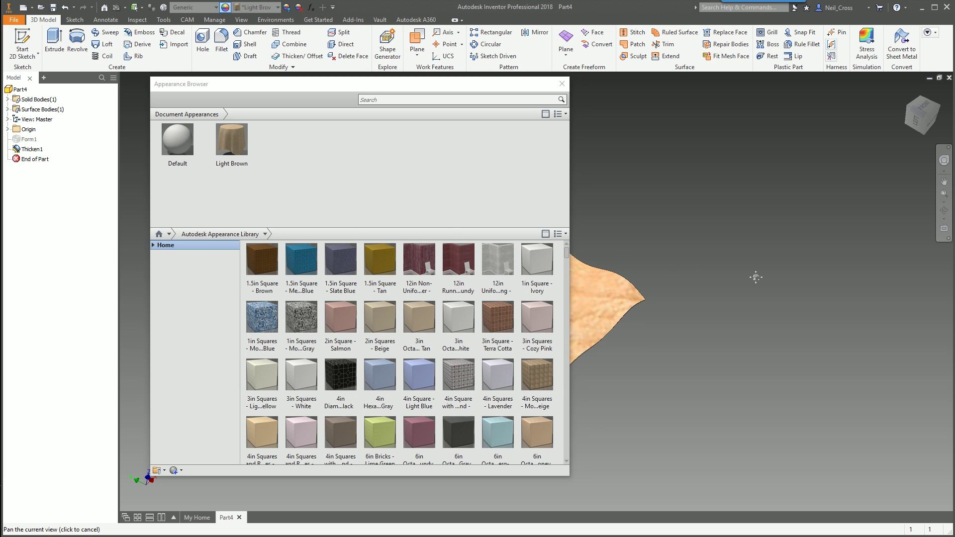
middle_click_drag(863, 151, 929, 256)
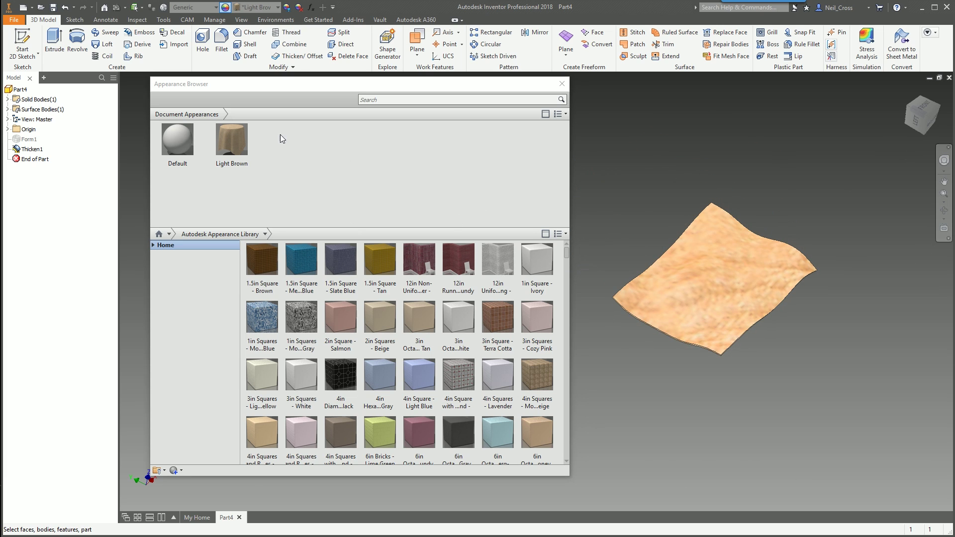
right_click(233, 134)
left_click(255, 155)
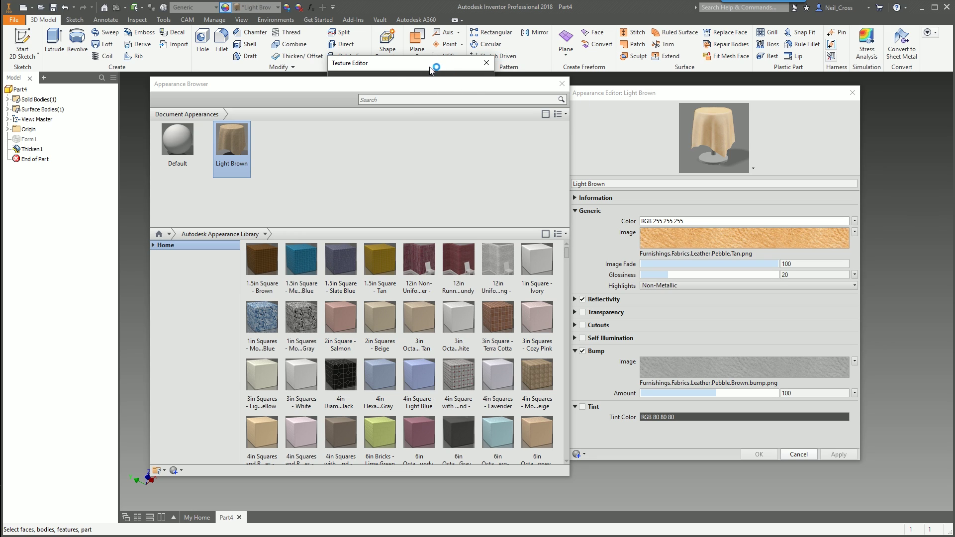
left_click_drag(397, 66, 426, 113)
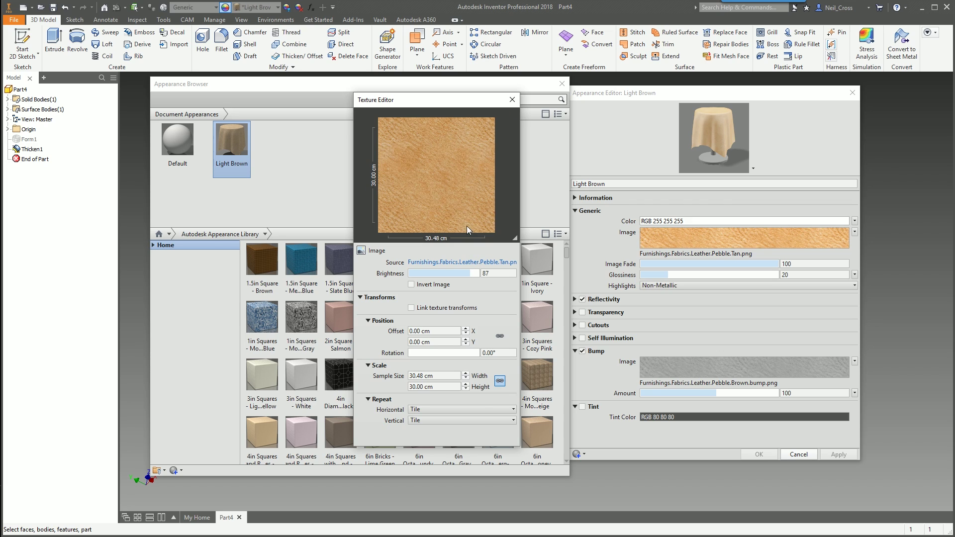
mouse_move(416, 99)
left_mouse_down()
mouse_move(422, 81)
mouse_move(415, 99)
left_mouse_up()
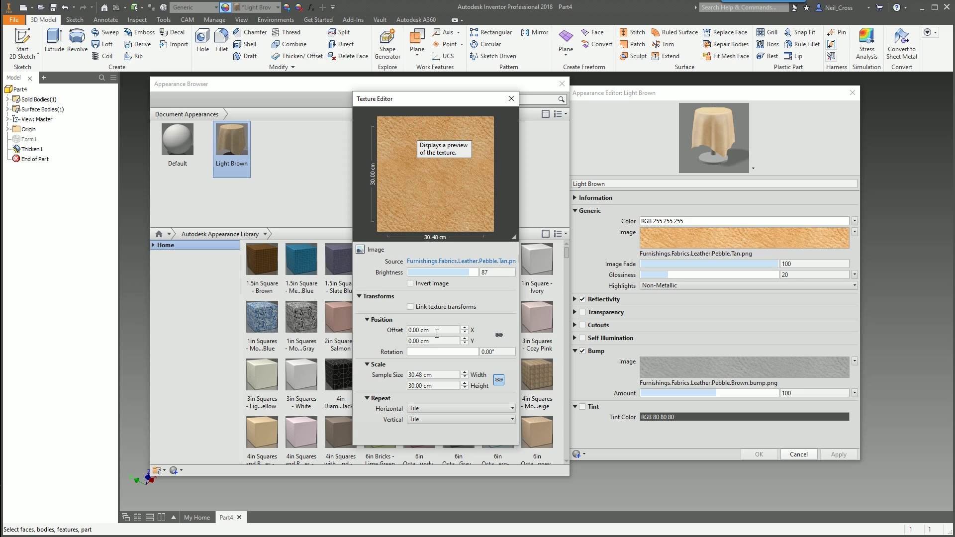
Set the colour texture sample height to 5 cm, giving a 5.08 × 5.00 cm sample size
left_click(418, 375)
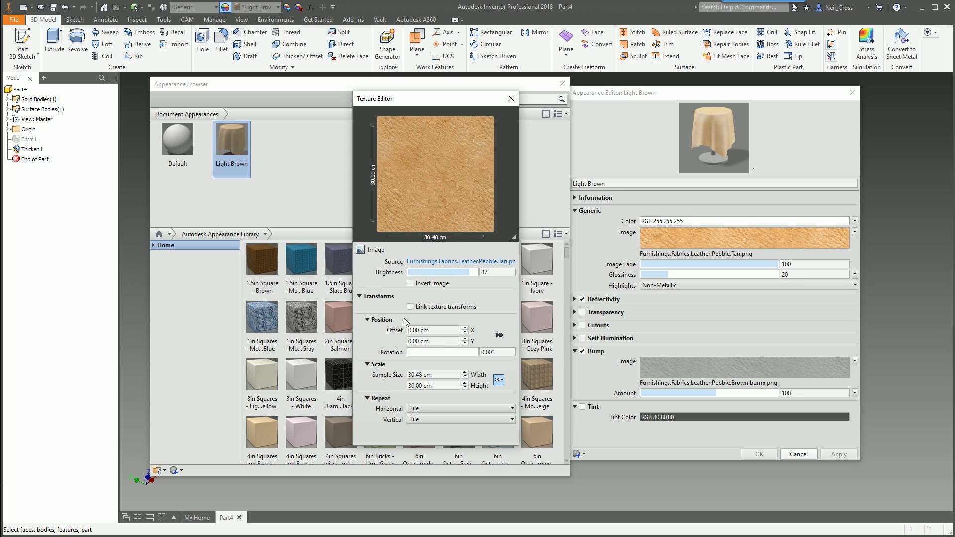
left_click(423, 374)
double_click(422, 374)
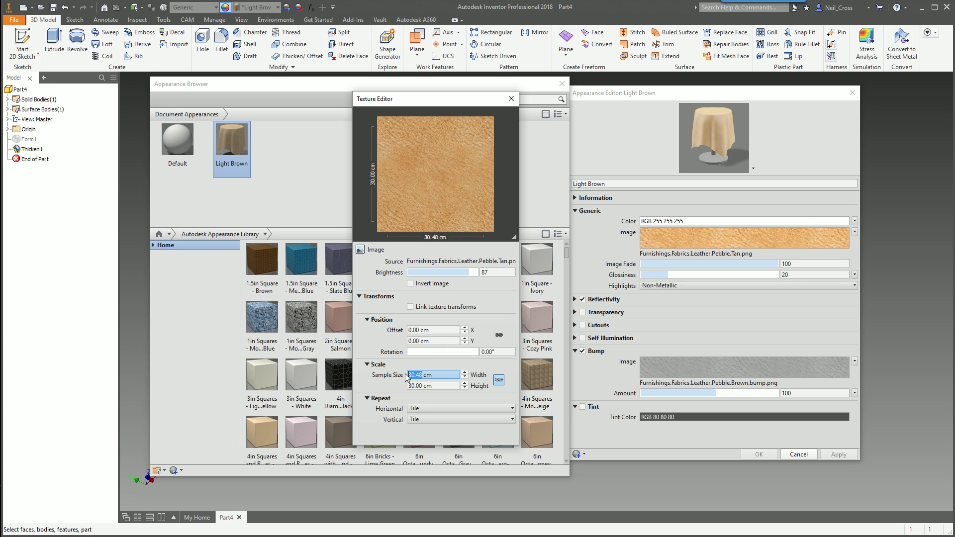
left_click(424, 386)
left_click(411, 374)
type("1")
left_click(423, 386)
type("5")
key("Tab")
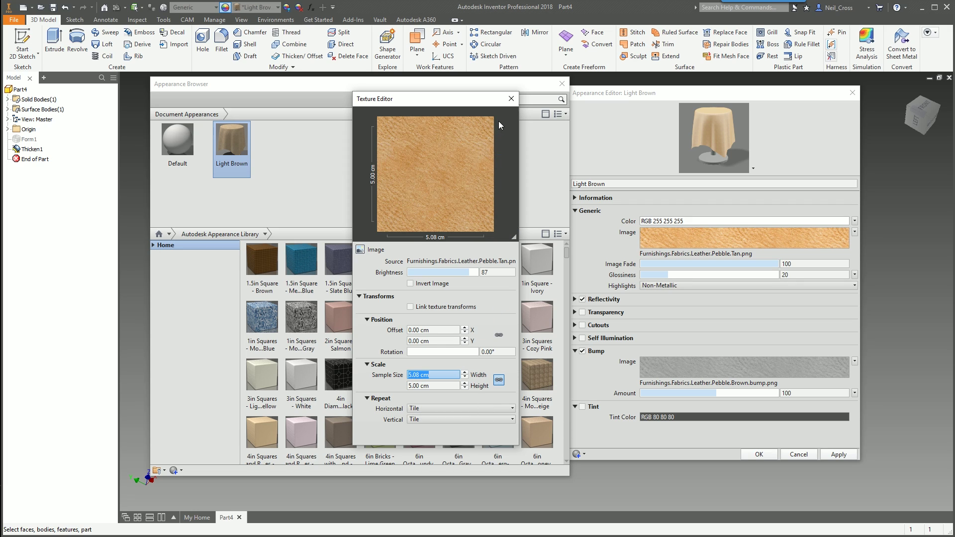
left_click(511, 98)
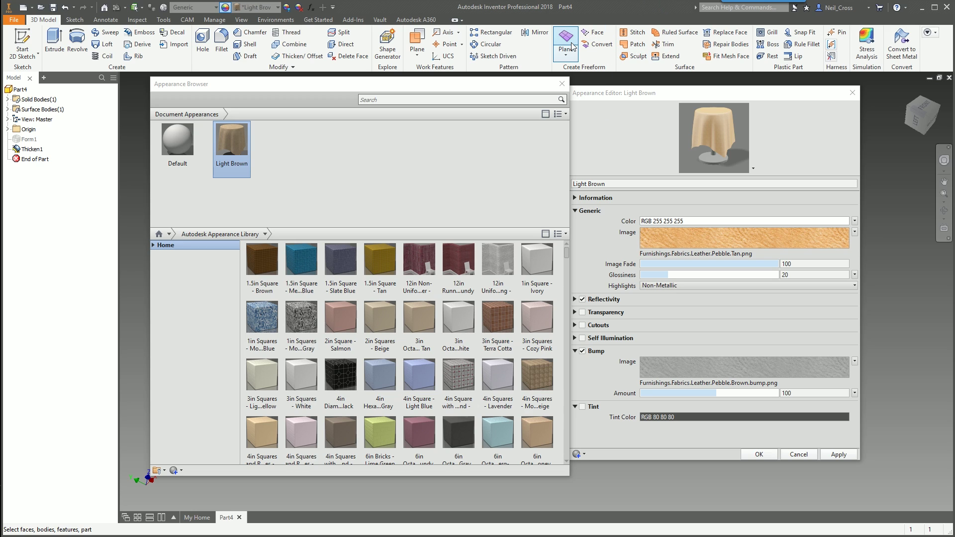
Set the bump texture sample height to 5 cm, making it 5.08 × 5.00 cm
left_click_drag(629, 97, 638, 91)
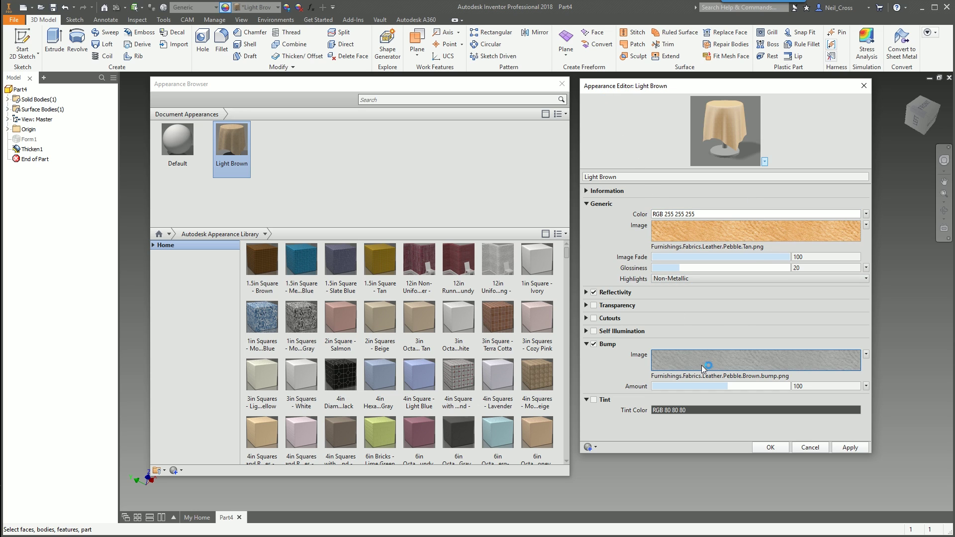
left_click(679, 360)
left_click(510, 98)
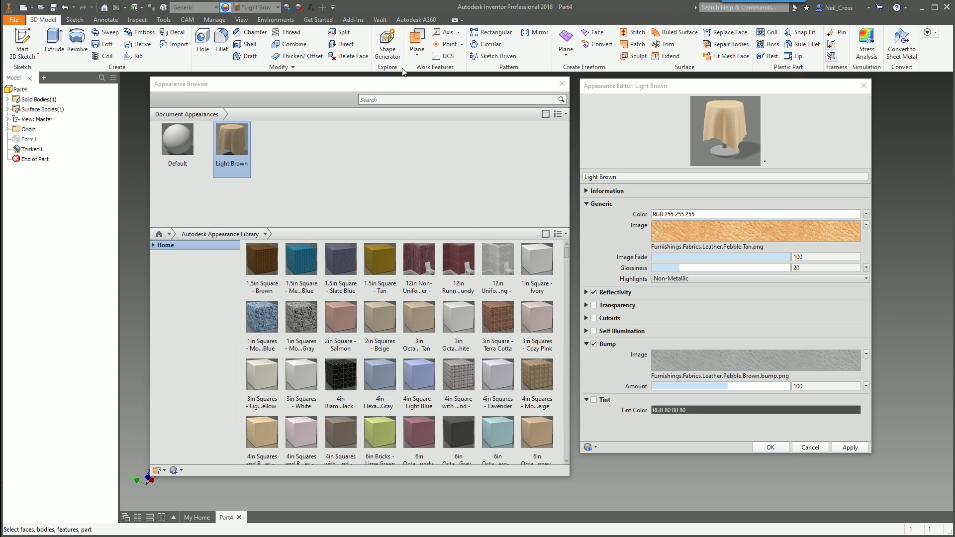
left_click_drag(405, 90, 718, 99)
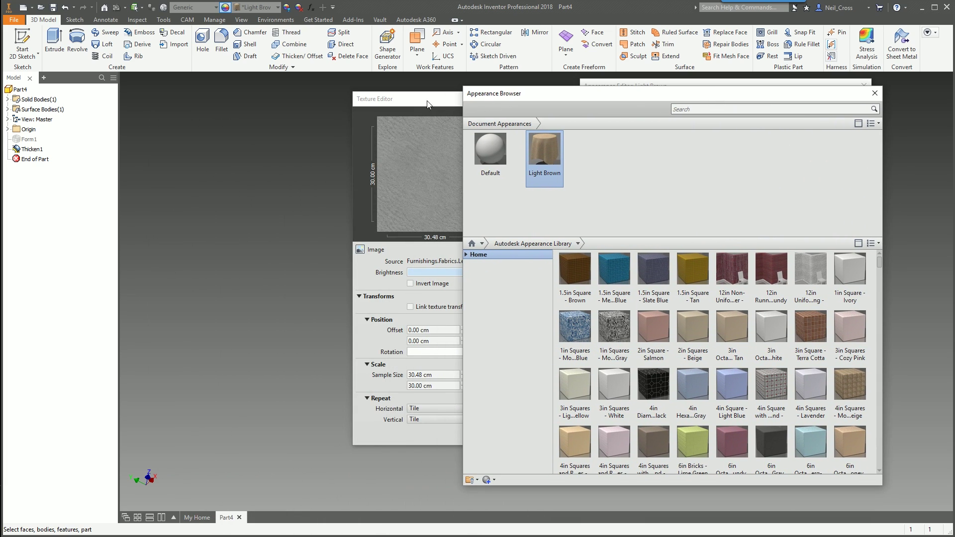
left_click_drag(419, 102, 349, 100)
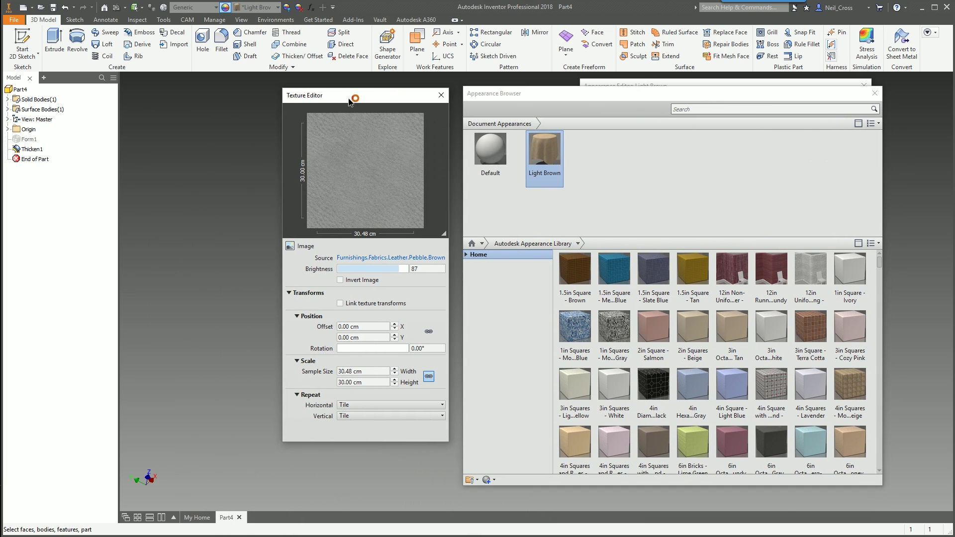
left_click_drag(366, 382, 327, 381)
double_click(342, 382)
type("5")
left_click(359, 370)
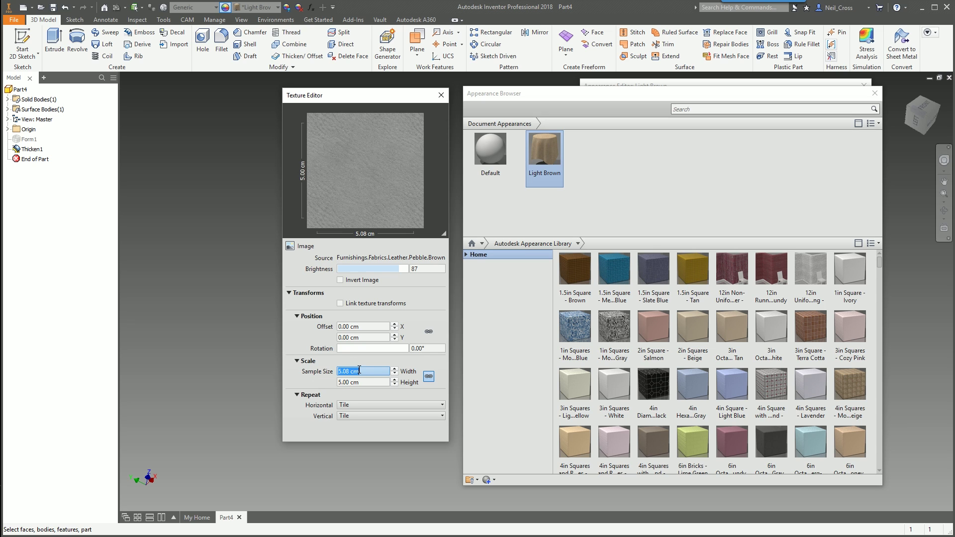
left_click(441, 95)
Apply the rescaled leather appearance to the sheet and close the Appearance Editor
left_click_drag(671, 95, 344, 91)
left_click(848, 447)
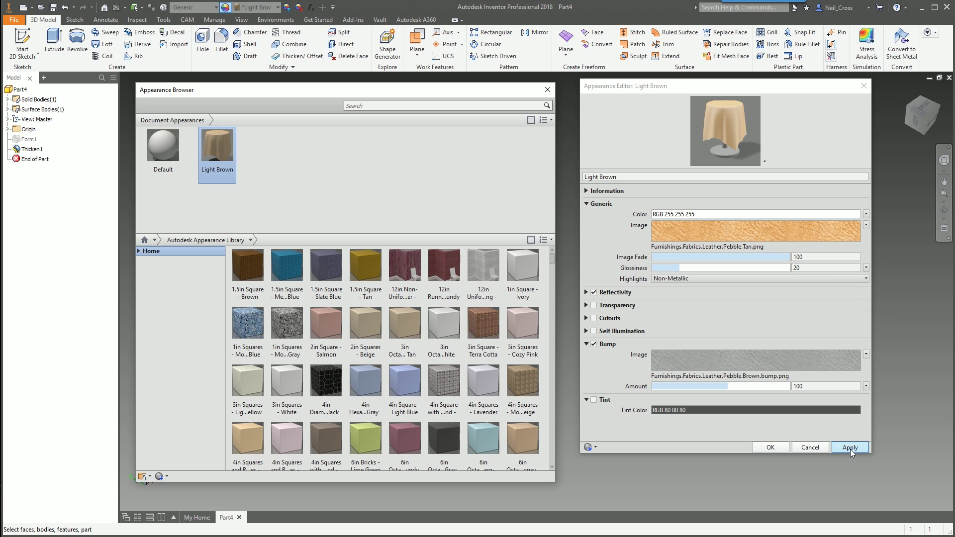
left_click(810, 447)
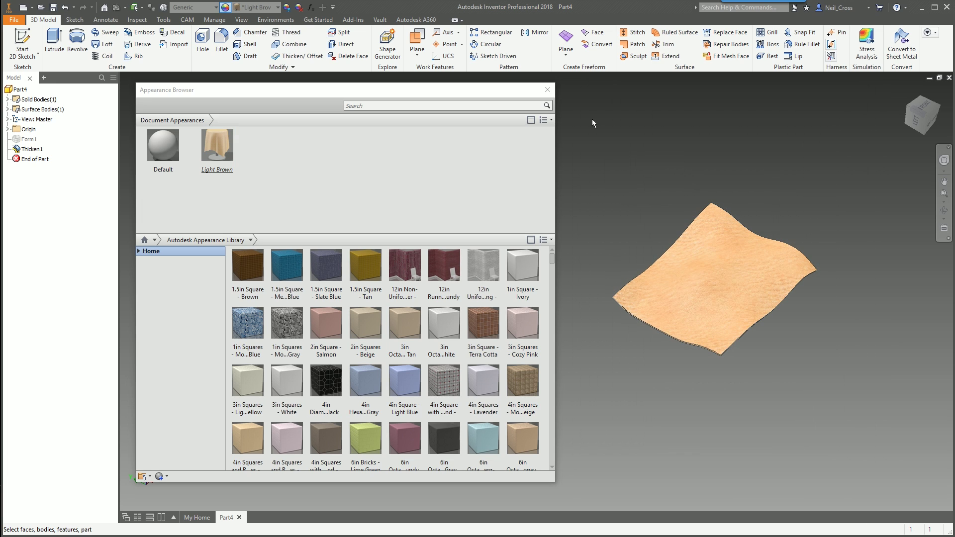
Close the Appearance Browser and return the finer-grained sheet to the Home view
left_click(548, 90)
scroll(617, 305, "up", 4)
scroll(620, 301, "down", 6)
scroll(462, 235, "up", 4)
middle_click_drag(709, 259, 821, 227, "shift")
key("F6")
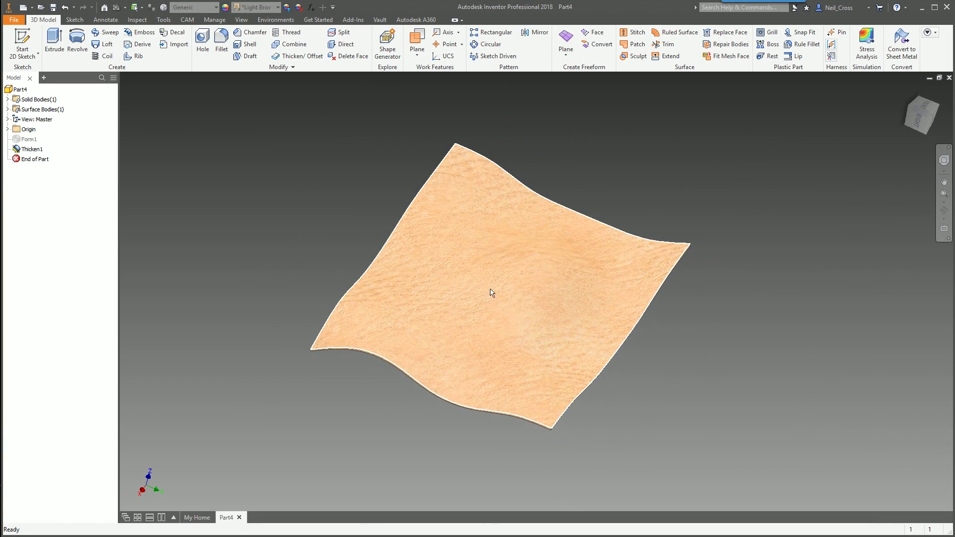
Reopen the Appearance Browser and start editing the Light Brown appearance
left_click(225, 6)
right_click(207, 136)
left_click(217, 150)
right_click(218, 150)
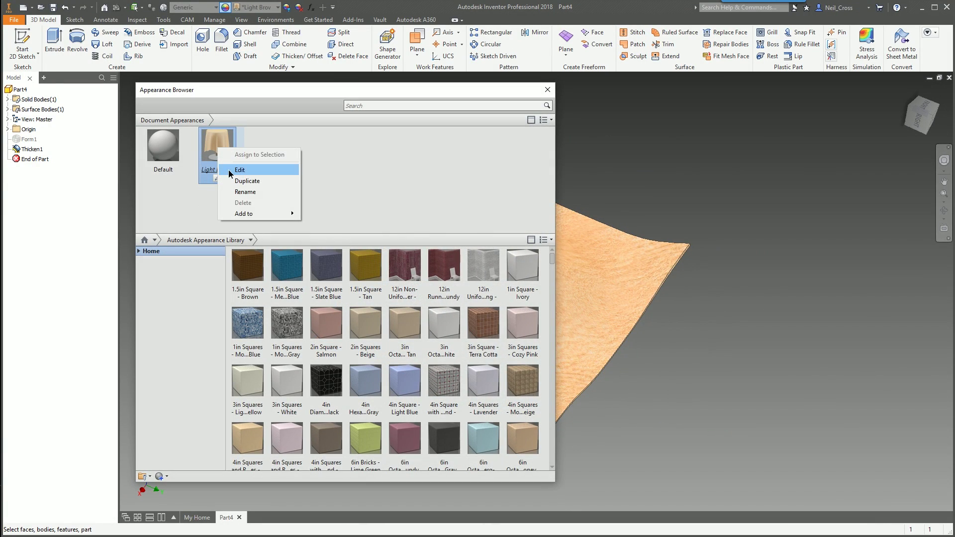
left_click(235, 168)
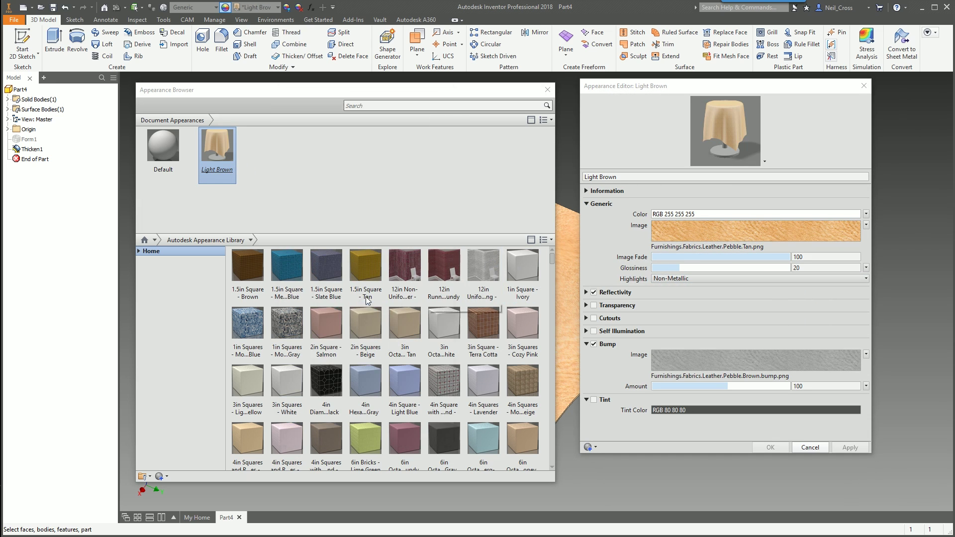
Set the Light Brown colour texture sample height to 2 cm and close its Texture Editor
left_click_drag(430, 94, 859, 71)
left_click(343, 382)
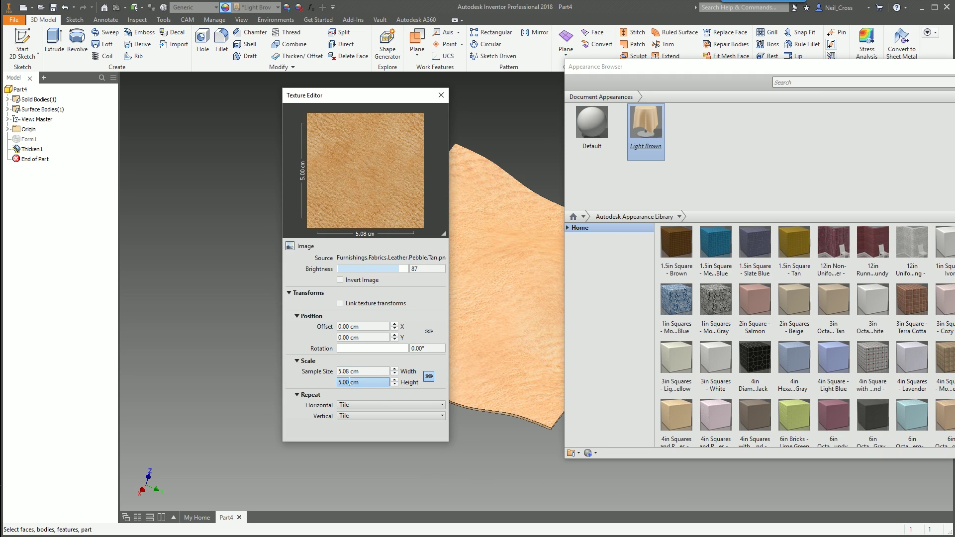
left_click_drag(350, 381, 338, 382)
type("2")
key("shift+Tab")
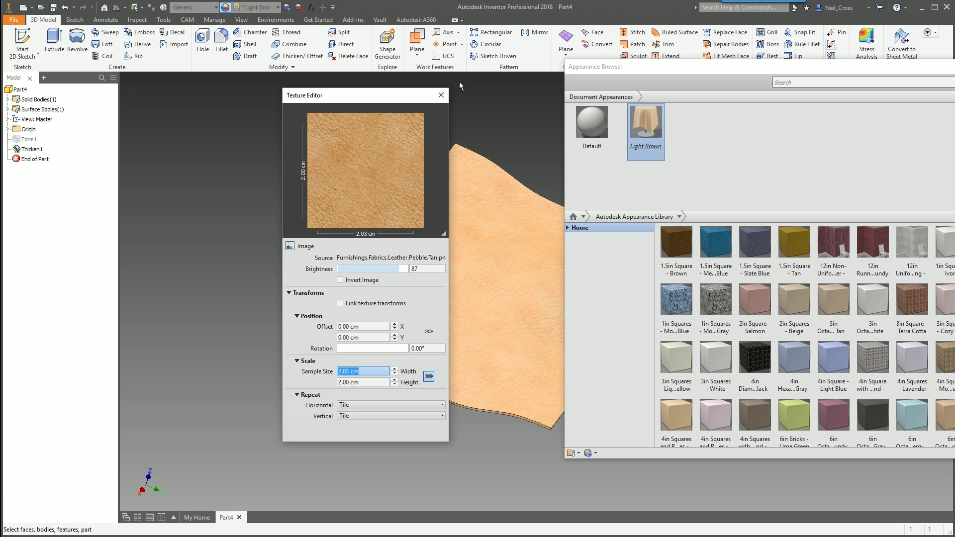
left_click(440, 95)
Reopen the Light Brown appearance for editing, declining to save pending edits
right_click(643, 129)
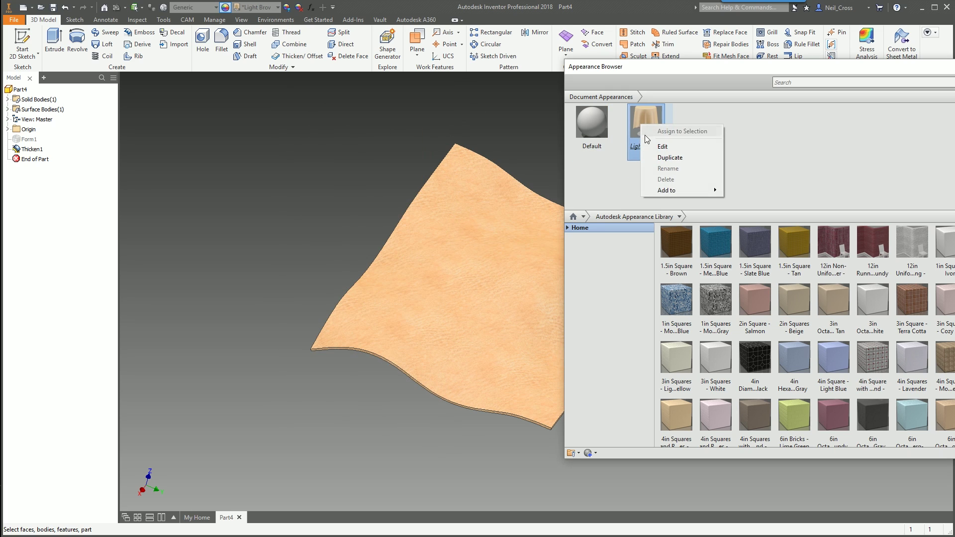
left_click(661, 146)
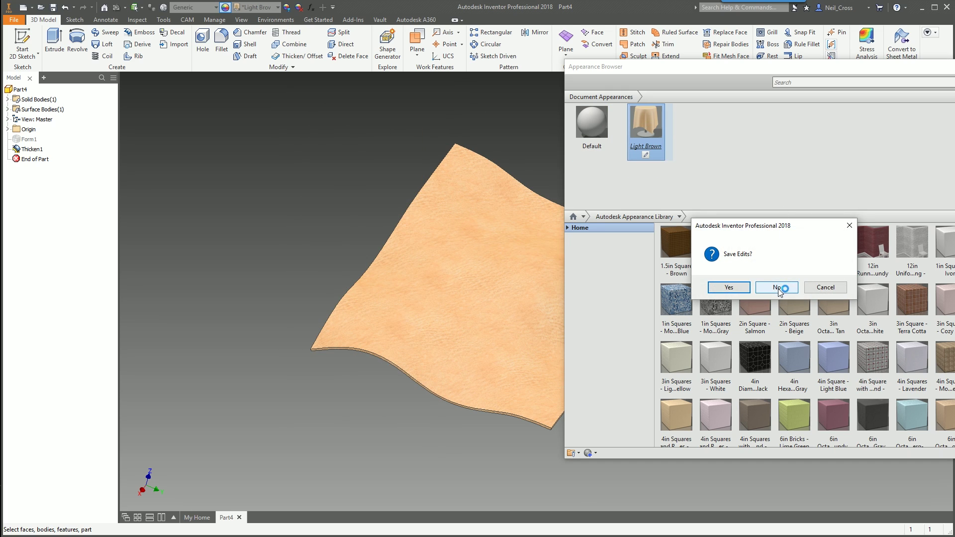
left_click(776, 288)
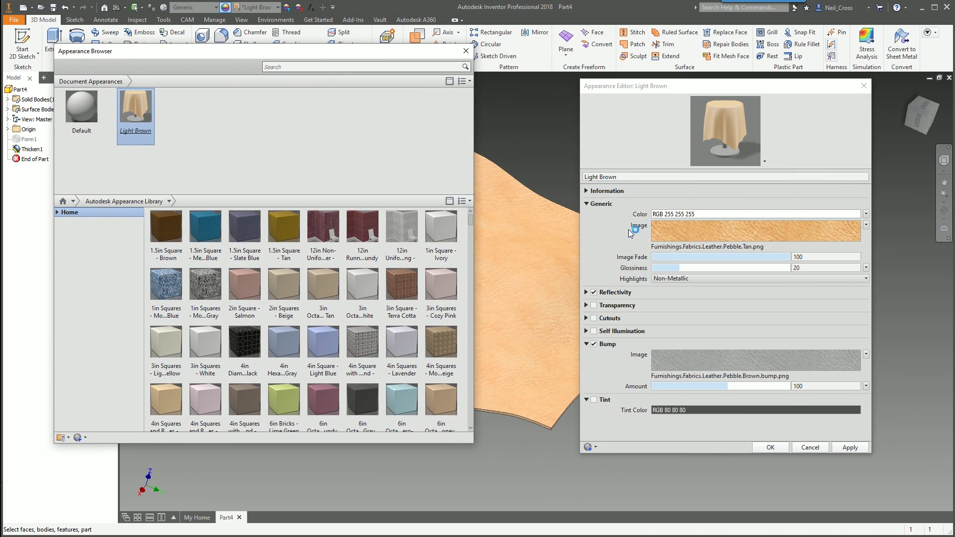
Set the bump texture sample height to 2 cm and apply the finer bump to the sheet
left_click(716, 361)
left_click(716, 362)
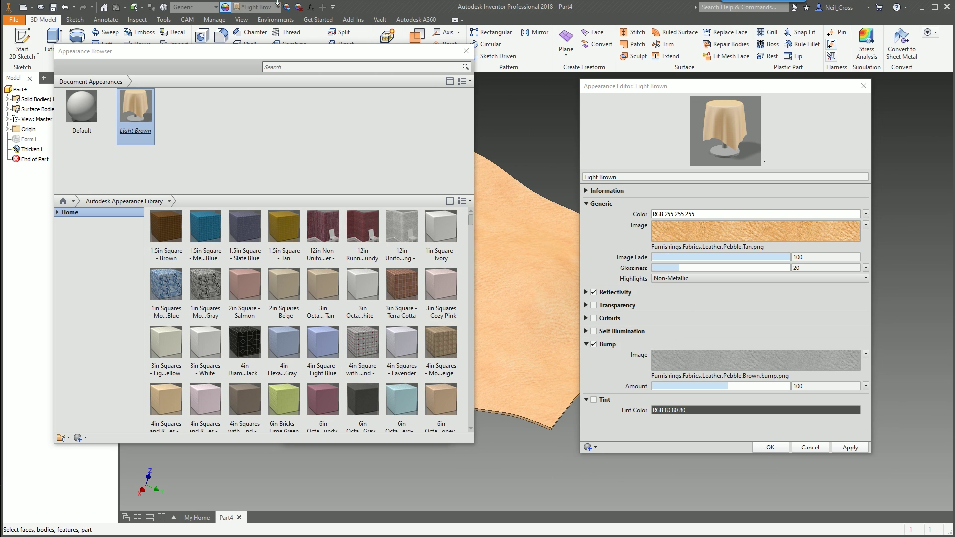
left_click_drag(323, 51, 725, 65)
left_click_drag(560, 70, 589, 88)
double_click(343, 381)
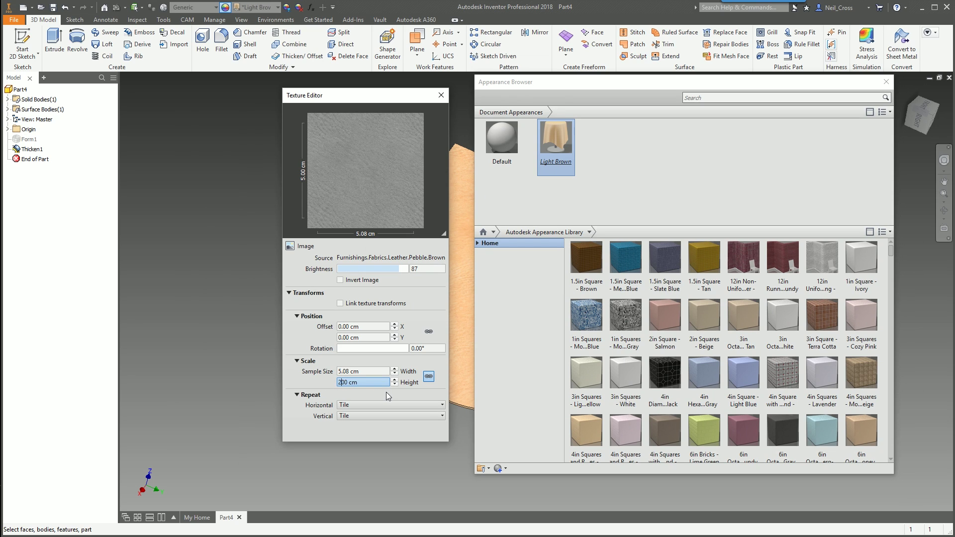
type("2")
key("Return")
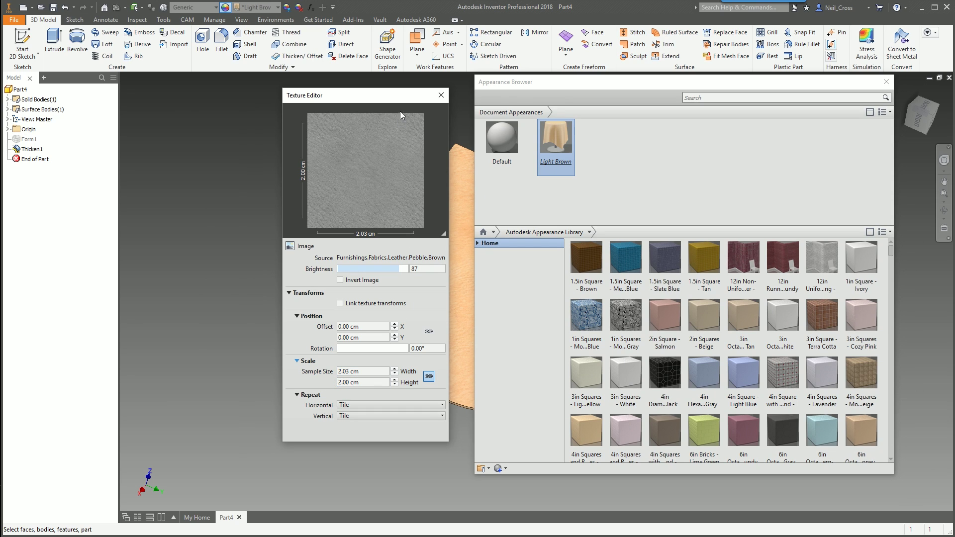
left_click(441, 95)
left_click_drag(717, 85, 351, 103)
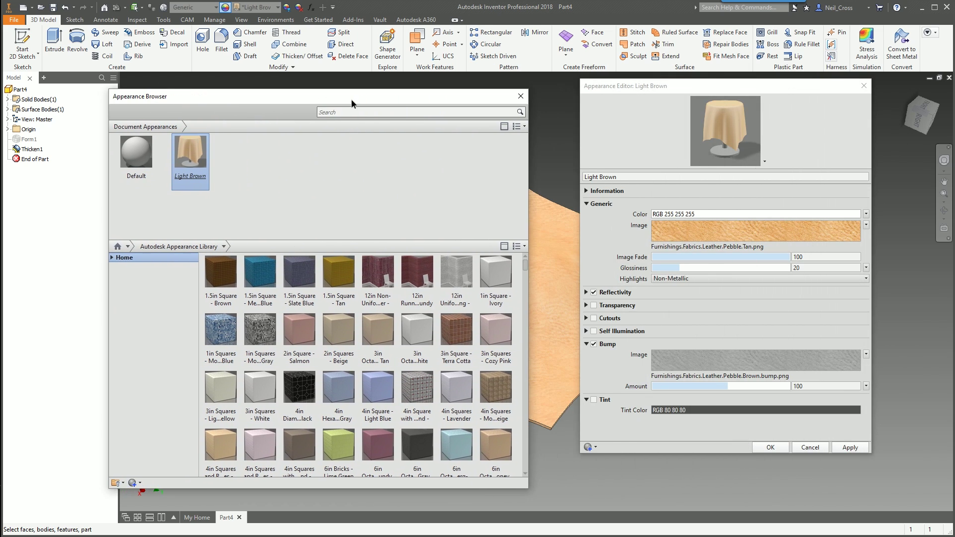
left_click(850, 448)
Close the Appearance Browser and zoom so the whole wavy sheet is visible
left_click_drag(722, 87, 742, 111)
left_click_drag(432, 98, 404, 59)
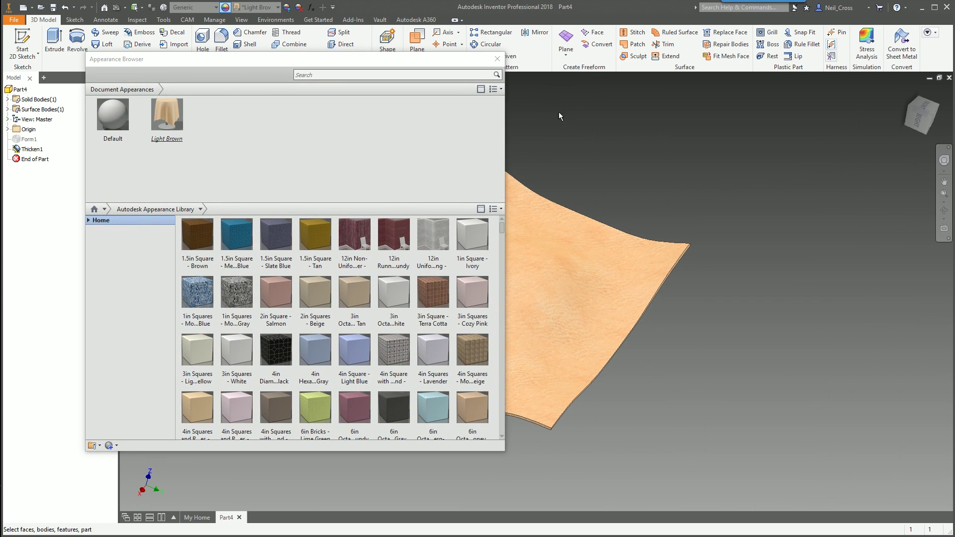
left_click(498, 58)
scroll(559, 130, "up", 8)
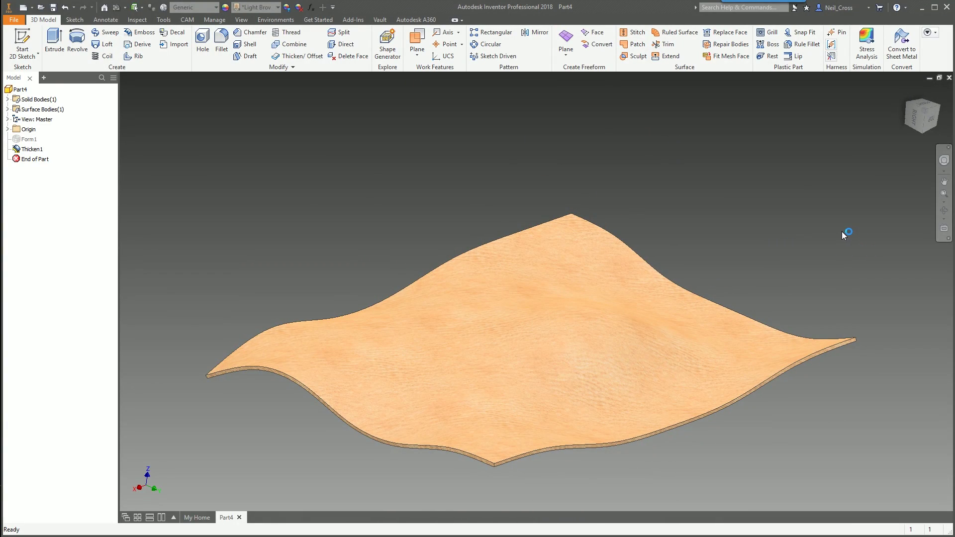
Display the sheet in Realistic visual style with perspective projection and shadows on
left_click(237, 19)
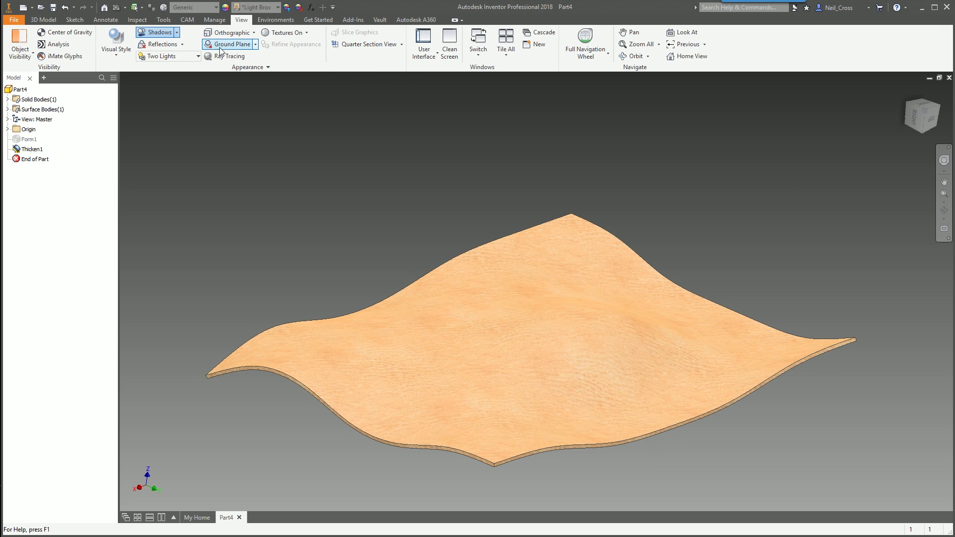
left_click(120, 49)
left_click(122, 68)
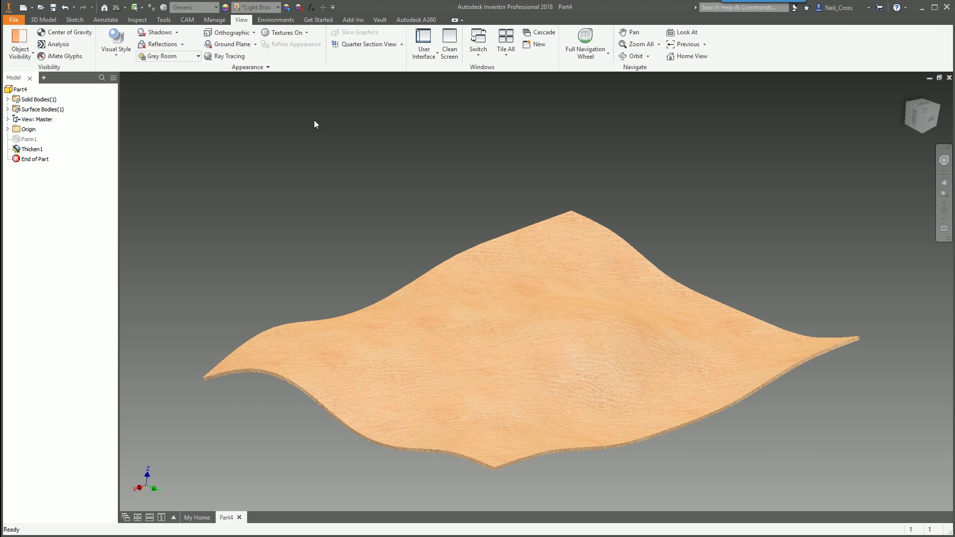
scroll(547, 214, "up", 2)
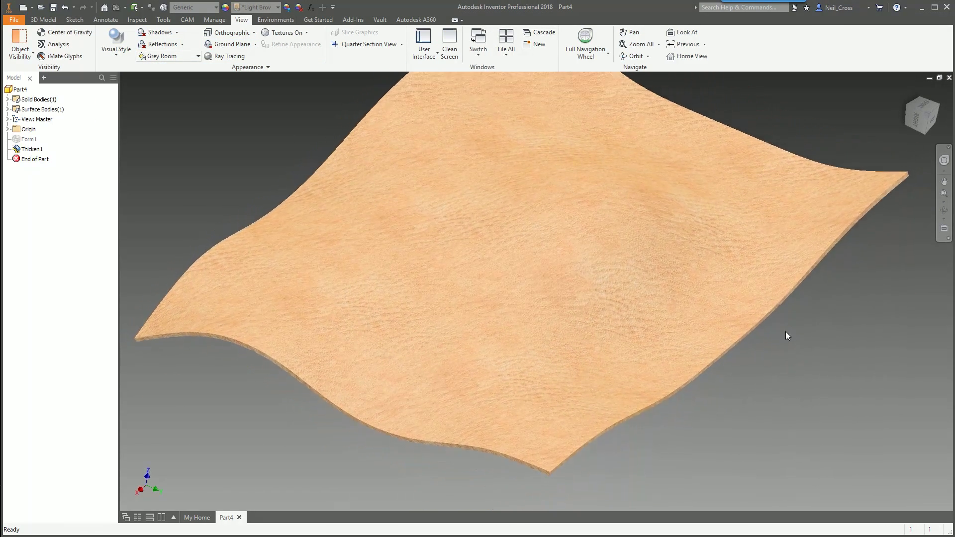
middle_click_drag(328, 186, 284, 182, "shift")
left_click(232, 32)
left_click(225, 70)
left_click(157, 32)
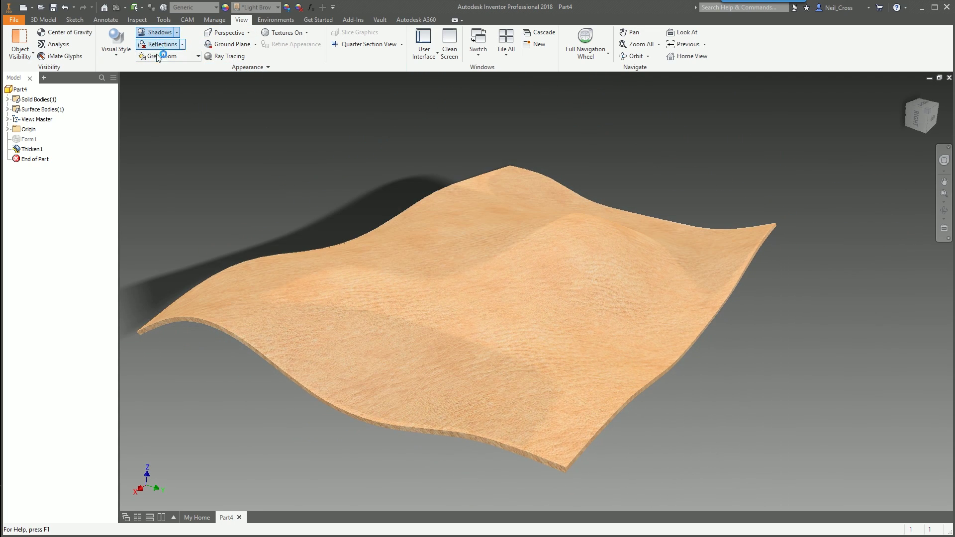
Return to the isometric home view and change the lighting style to Two Lights
left_click(917, 117)
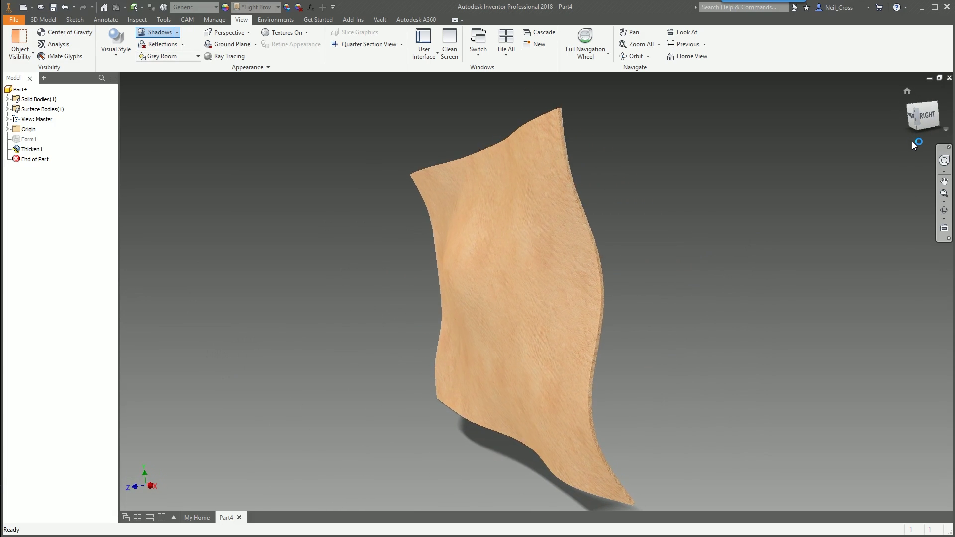
right_click(921, 116)
left_click(925, 146)
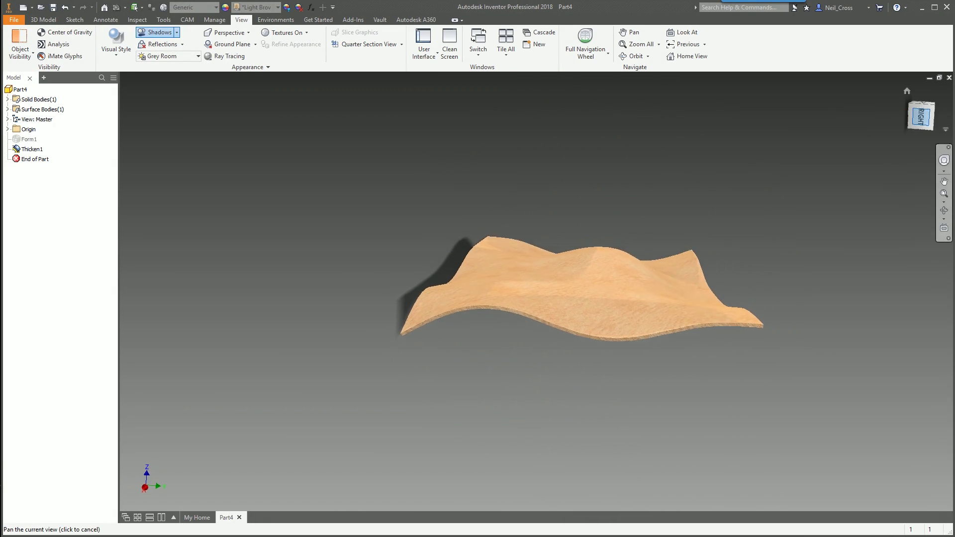
right_click(921, 117)
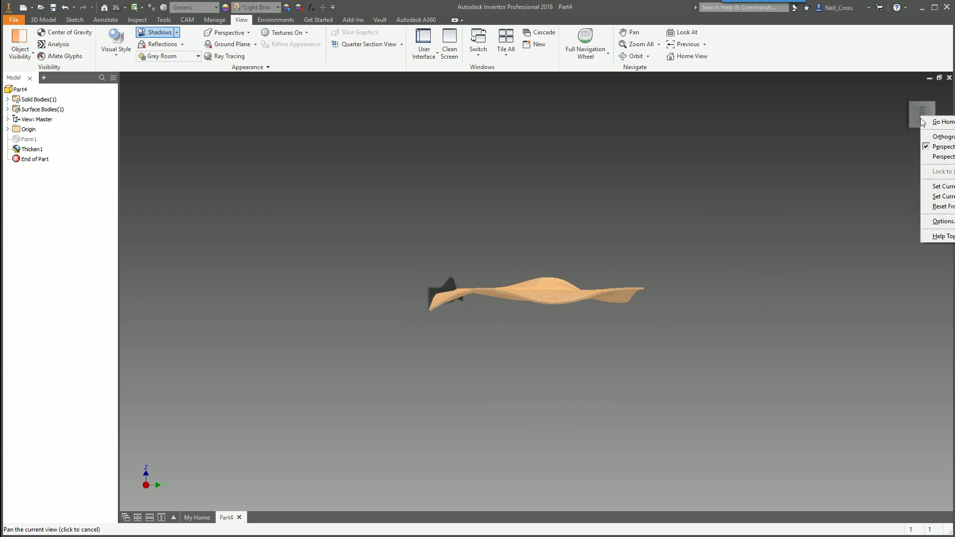
left_click(943, 196)
key("F6")
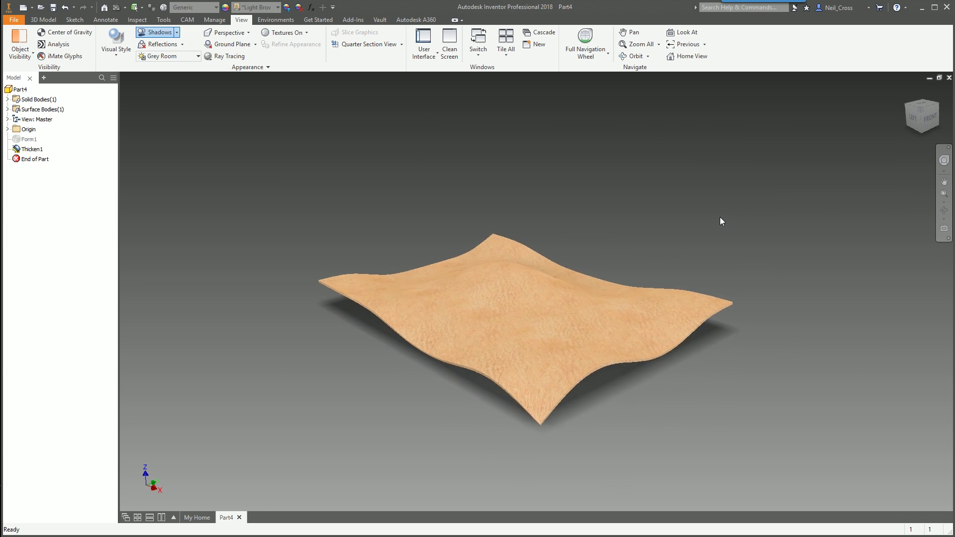
left_click(169, 56)
left_click(149, 286)
Orbit to an oblique view of the bump-textured sheet and reopen the Appearance Browser
middle_click_drag(642, 160, 795, 171, "shift")
scroll(795, 171, "down", 1)
middle_click_drag(880, 361, 828, 407, "shift")
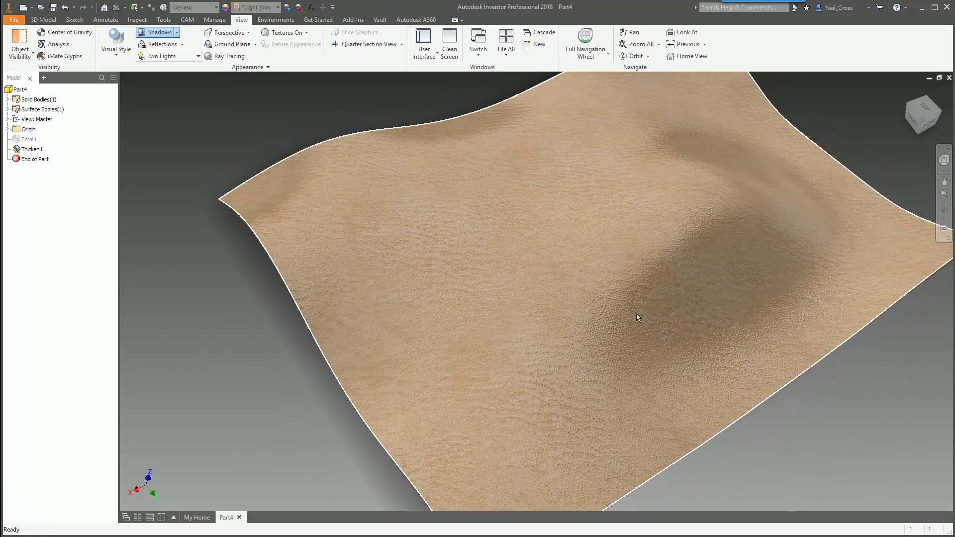
middle_click_drag(627, 323, 718, 370, "shift")
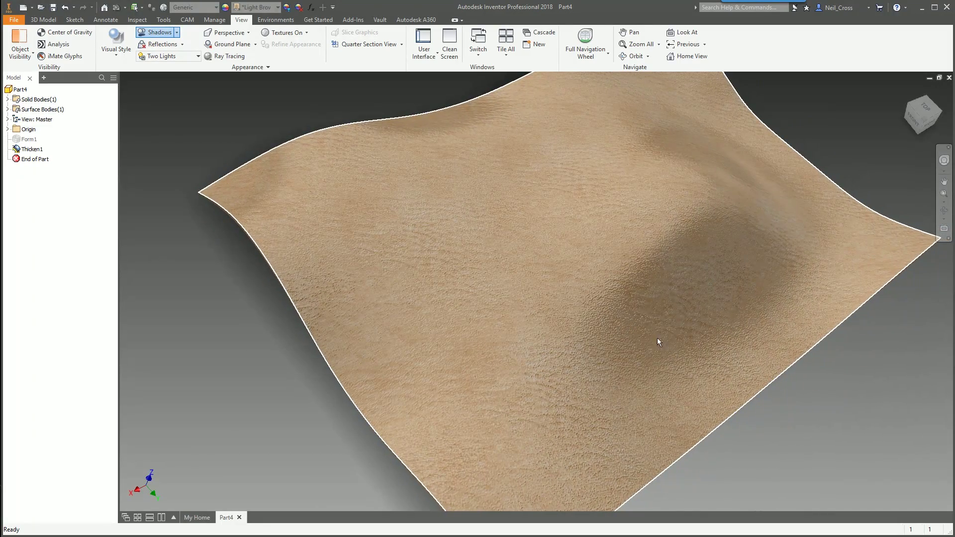
middle_click_drag(674, 330, 811, 401, "shift")
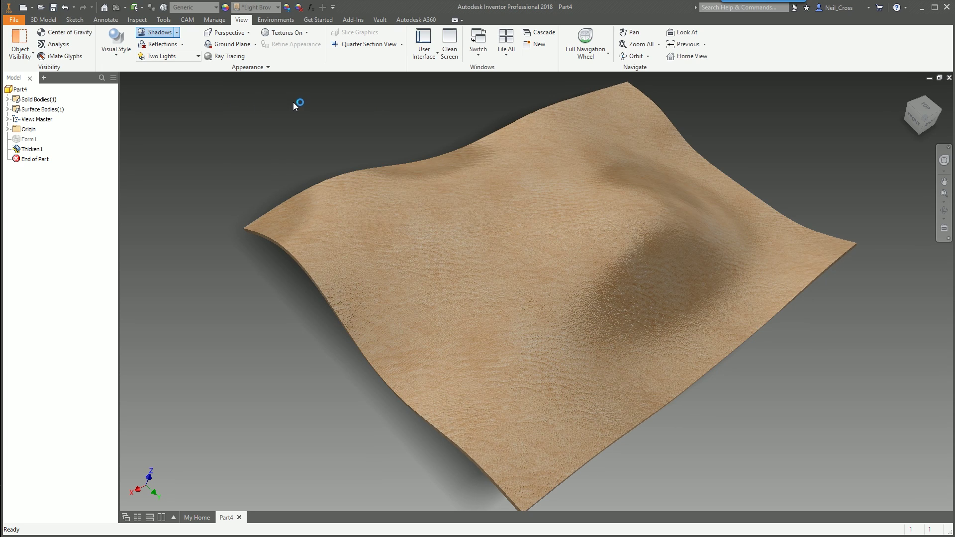
left_click(225, 7)
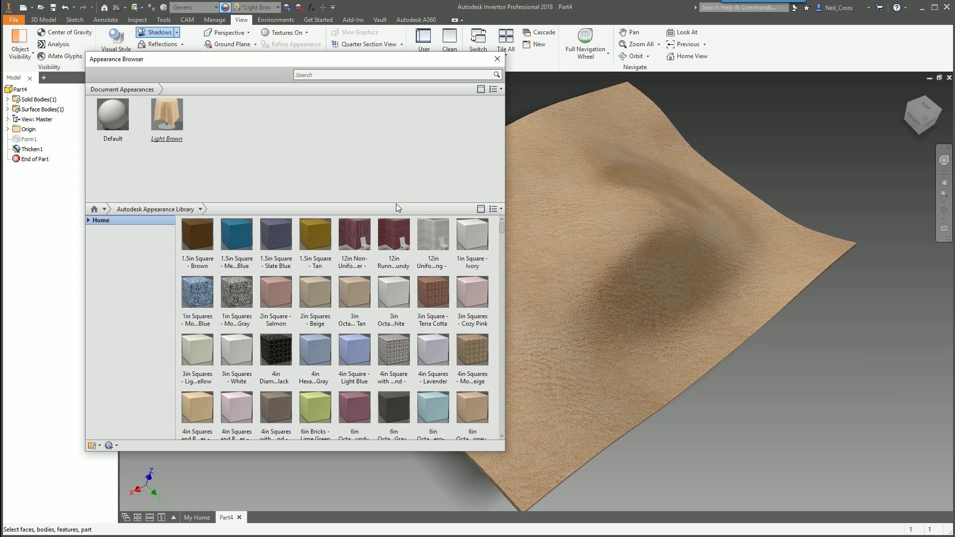
Inspect the Light Brown colour image's source file in its Texture Editor, then cancel without changes
right_click(180, 113)
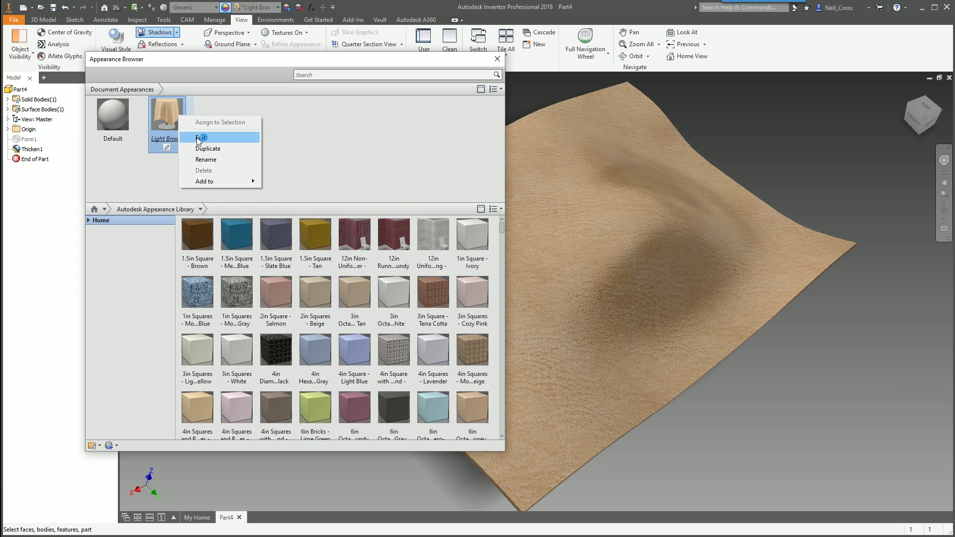
left_click(204, 138)
left_click(718, 257)
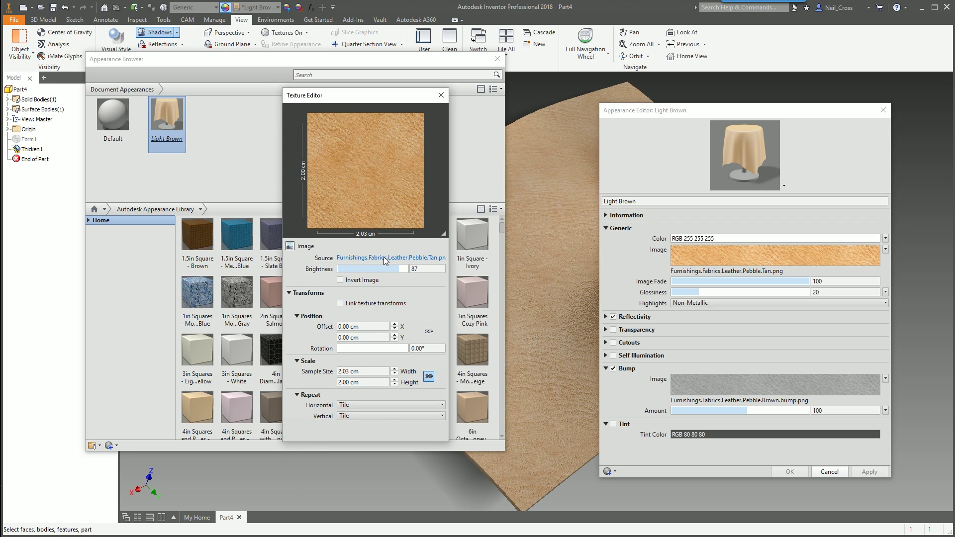
left_click(386, 260)
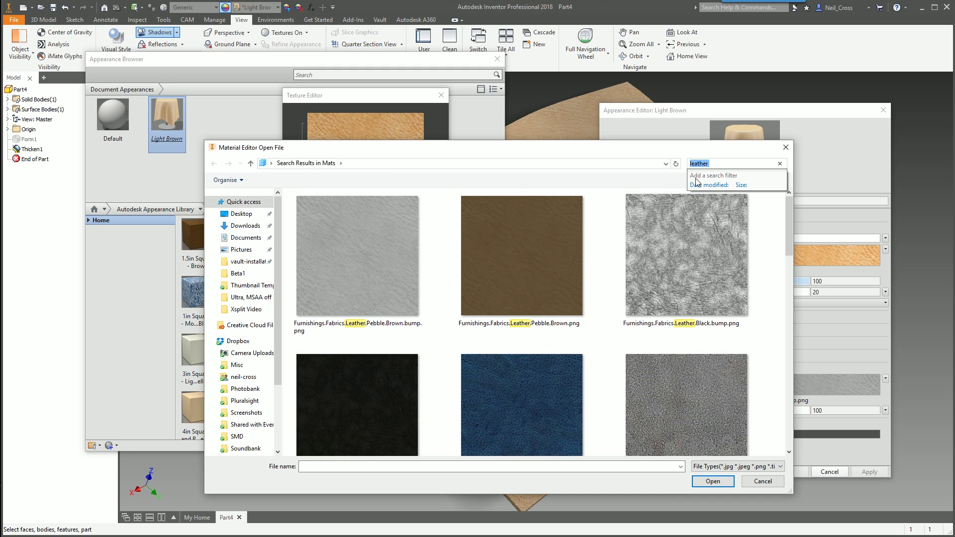
key("BackSpace")
left_click(367, 162)
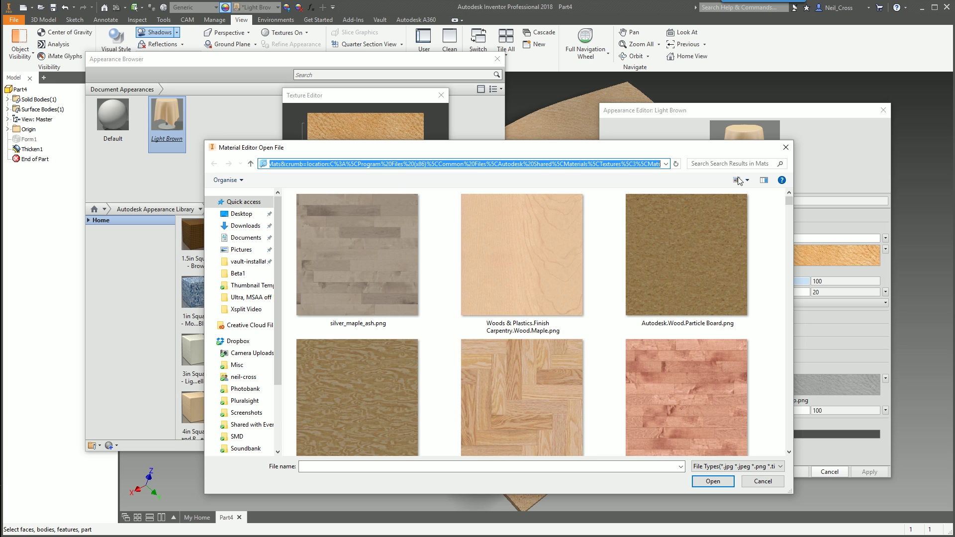
left_click_drag(786, 198, 795, 261)
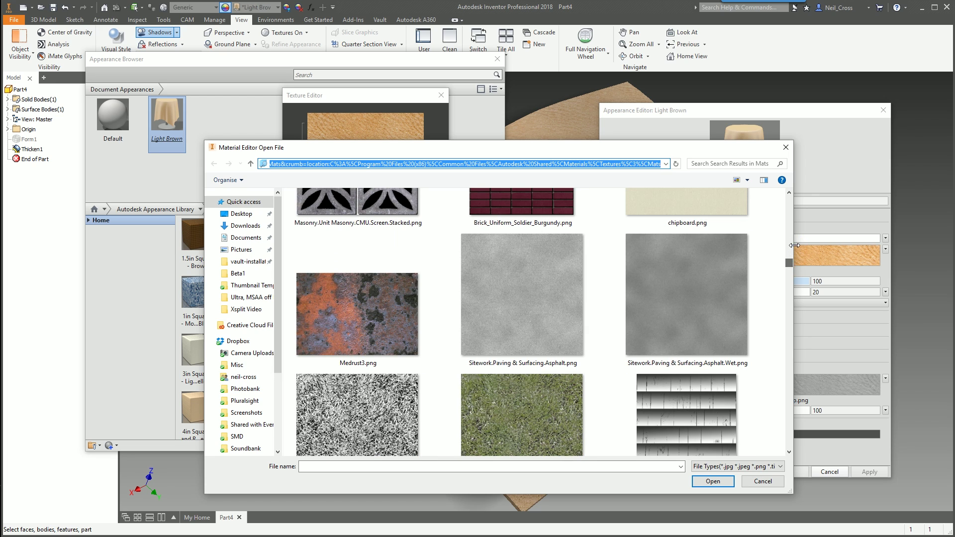
left_click(786, 148)
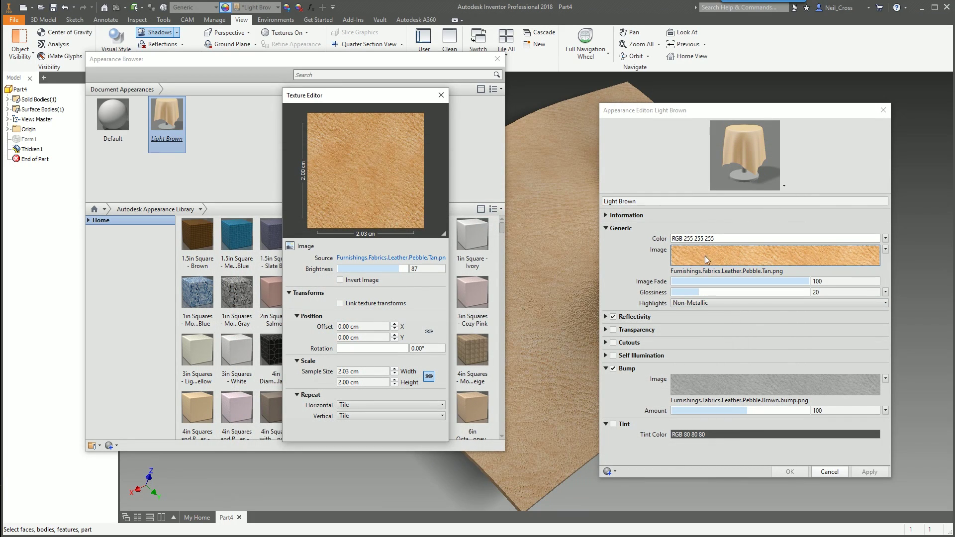
Close the appearance editors and Appearance Browser, then reopen the browser
left_click(881, 110)
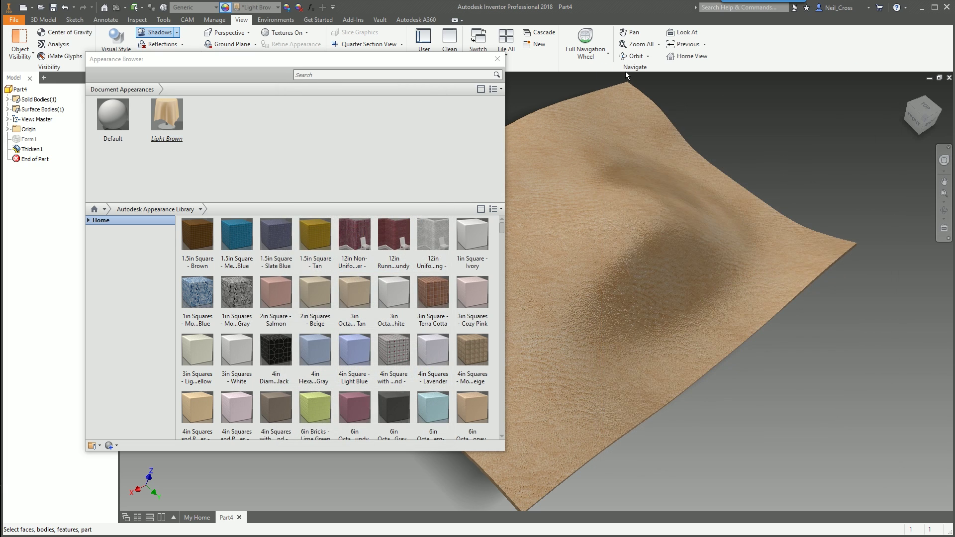
left_click(497, 59)
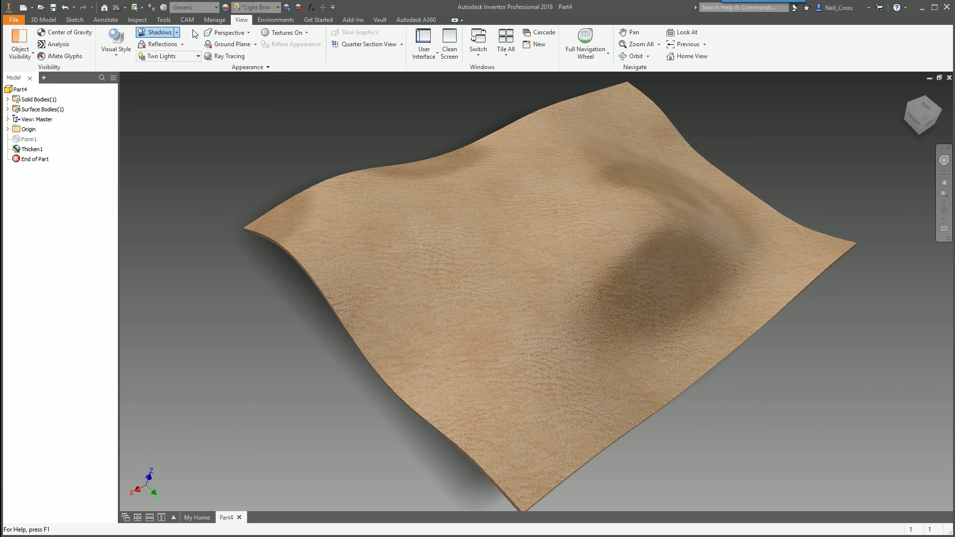
left_click(225, 7)
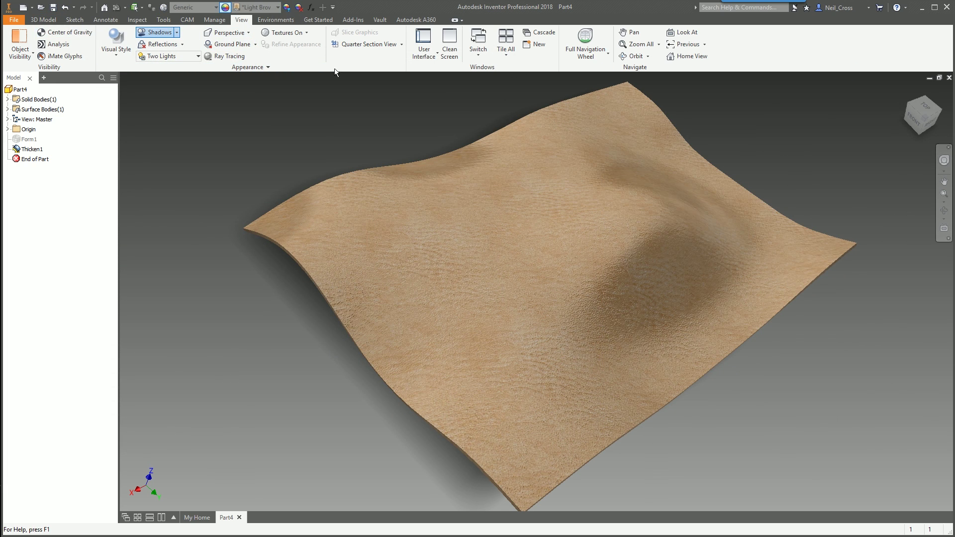